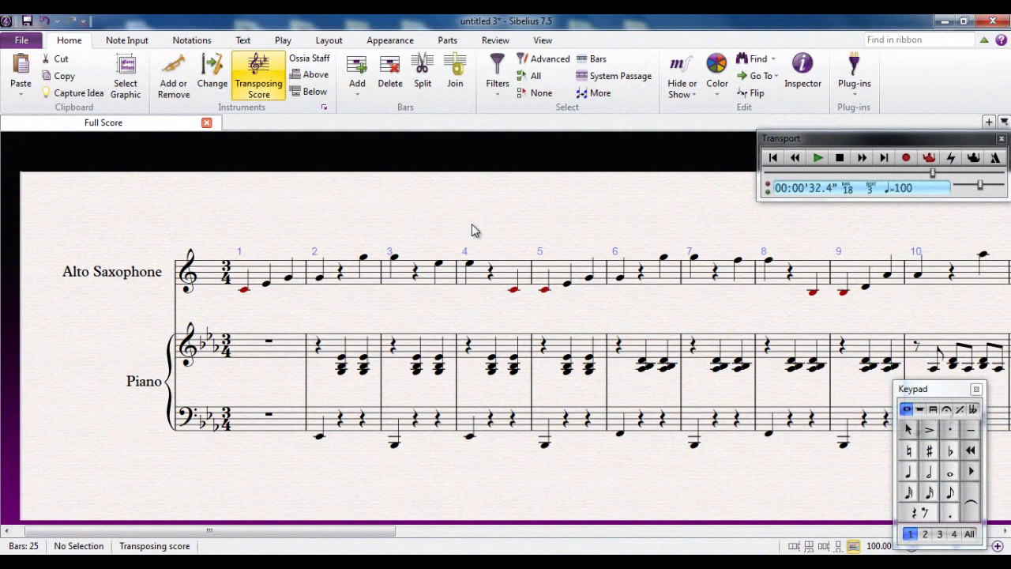
Step: Play the score from the beginning, then stop playback
left_click_drag(472, 230, 442, 225)
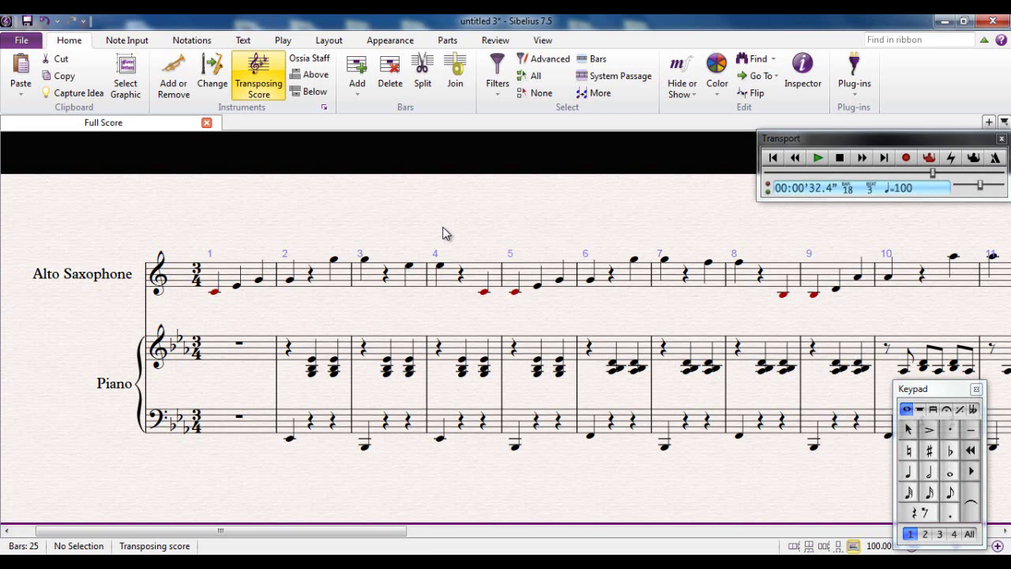
key("space")
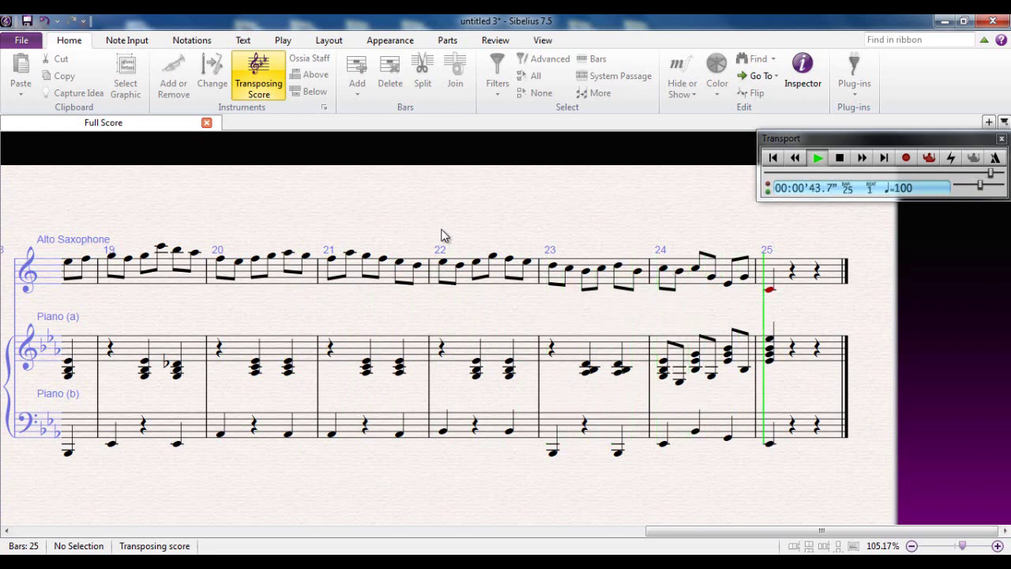
key("Escape")
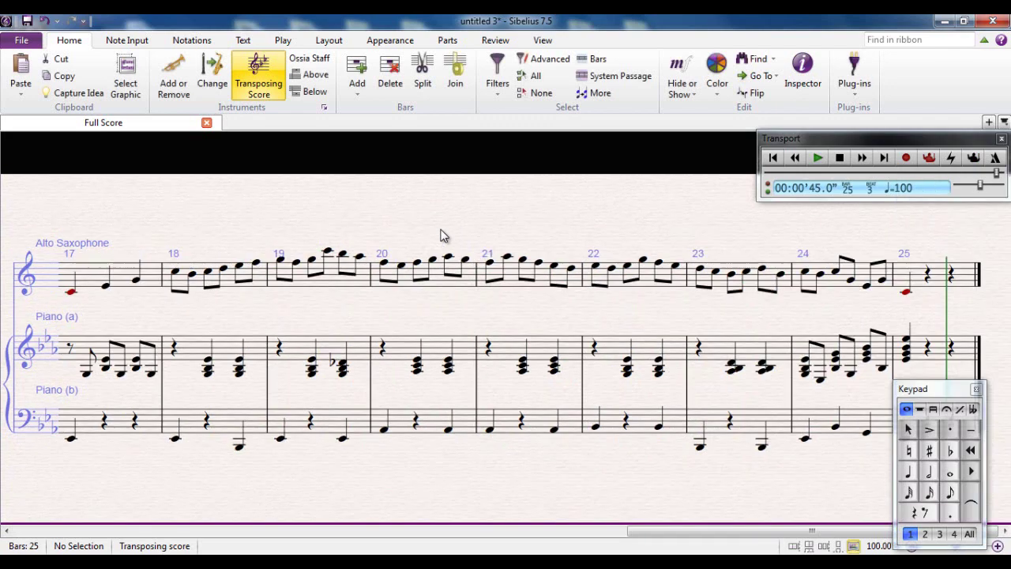
Step: Bring the opening bars back into view and switch the ribbon to the Play tab
left_click(352, 534)
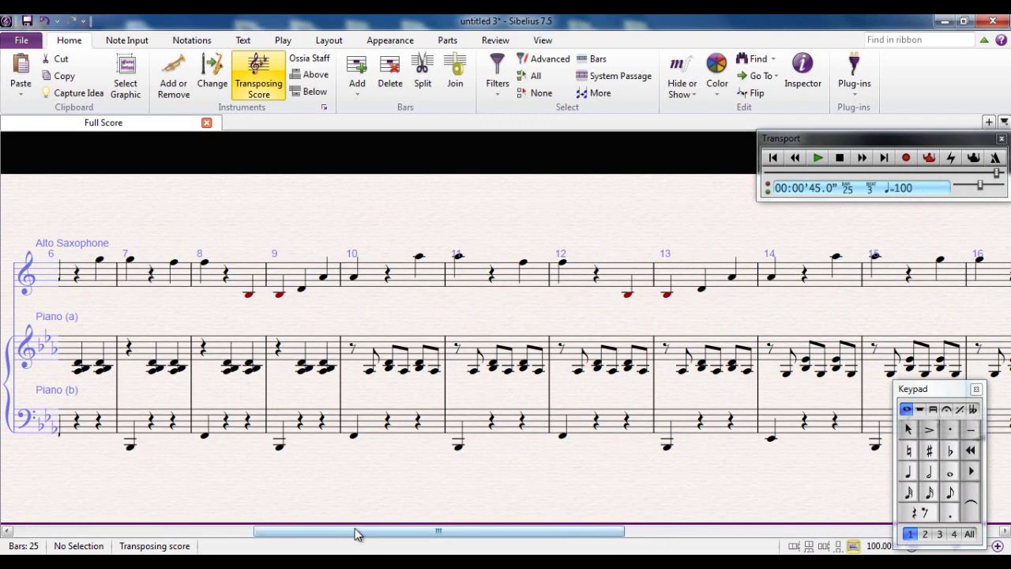
left_click(354, 534)
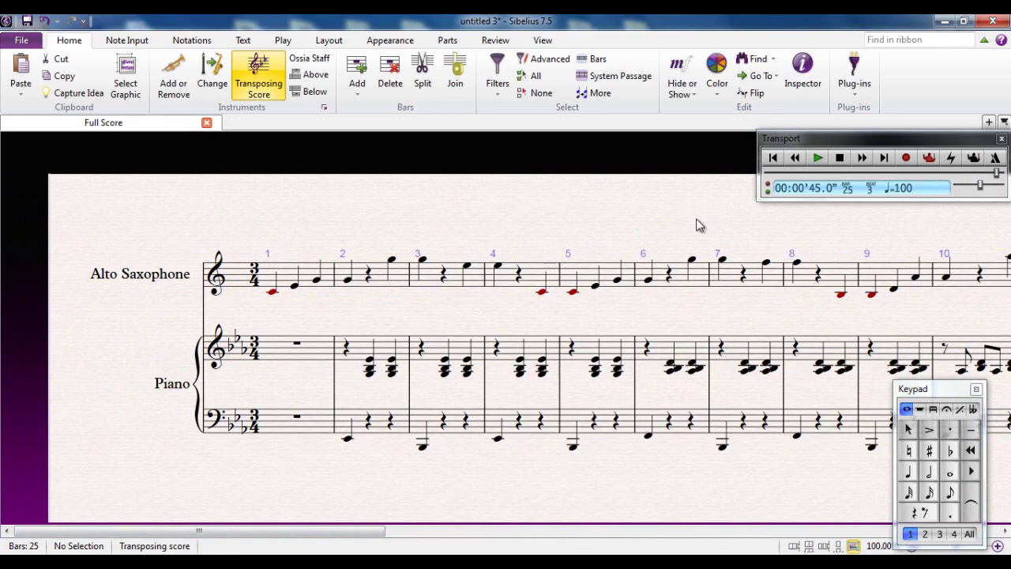
left_click_drag(697, 225, 598, 216)
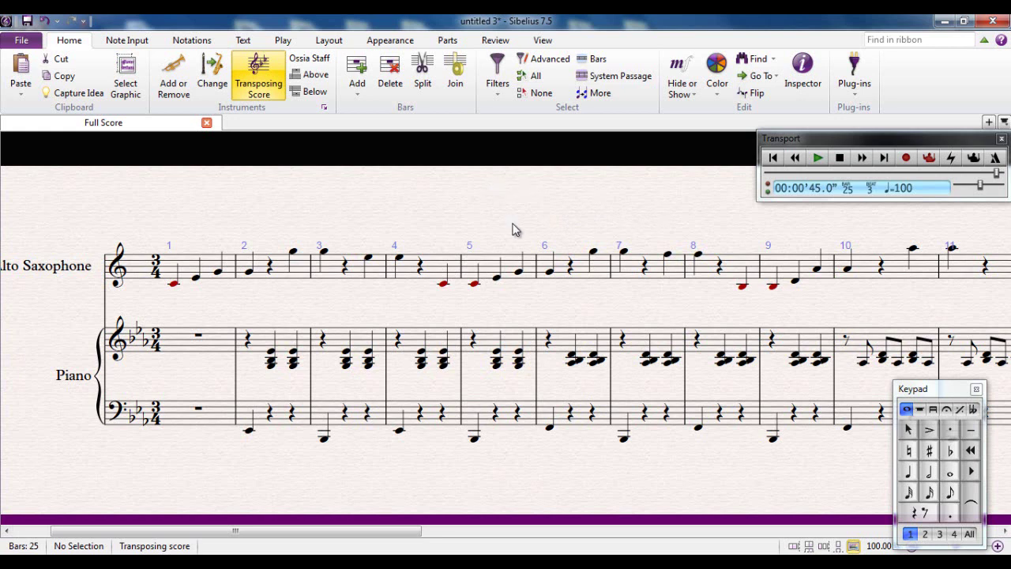
left_click(283, 41)
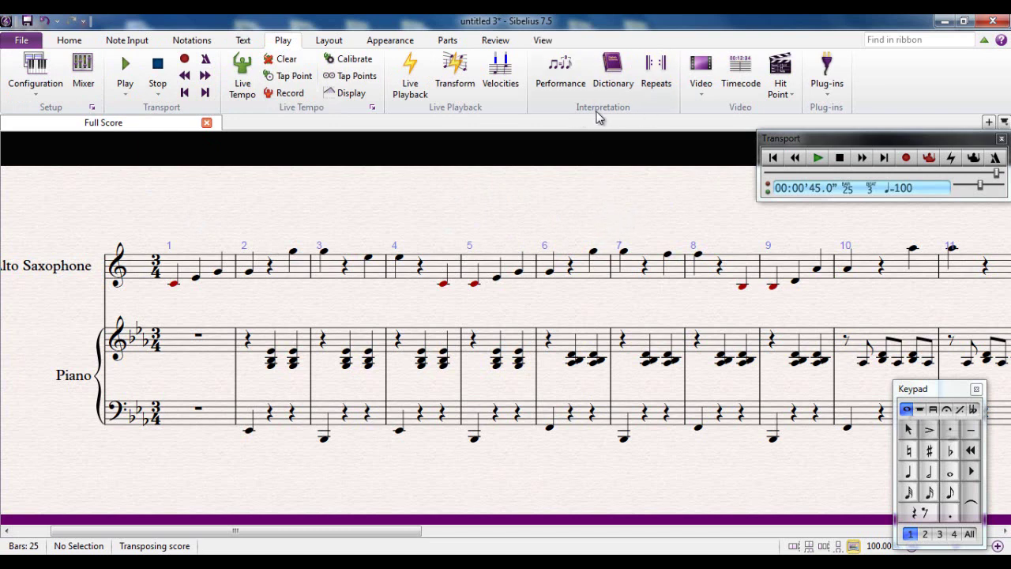
Step: In the Performance settings, review the Espressivo and Rubato options, keeping Rubato at Meccanico
left_click(558, 87)
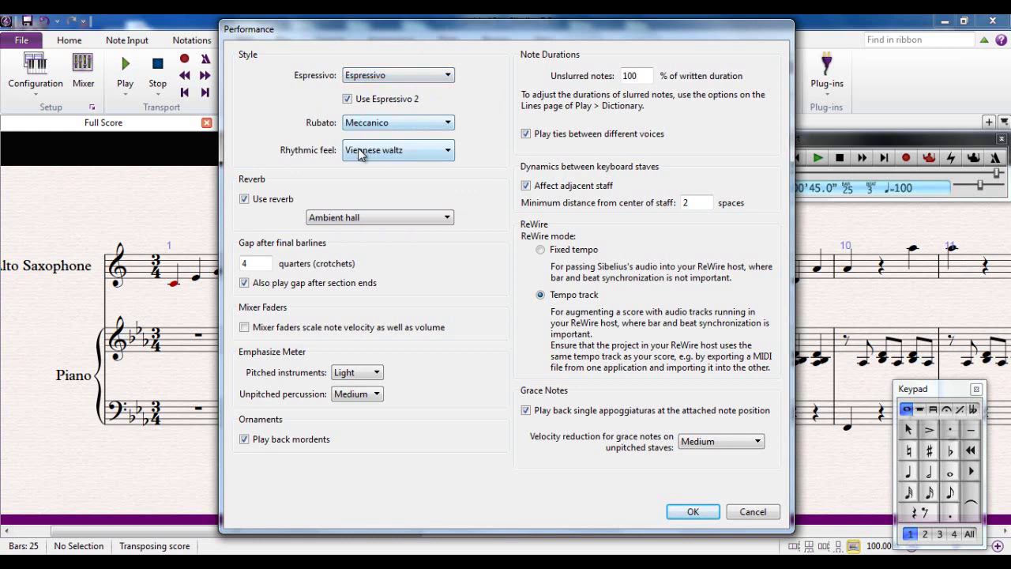
left_click(406, 78)
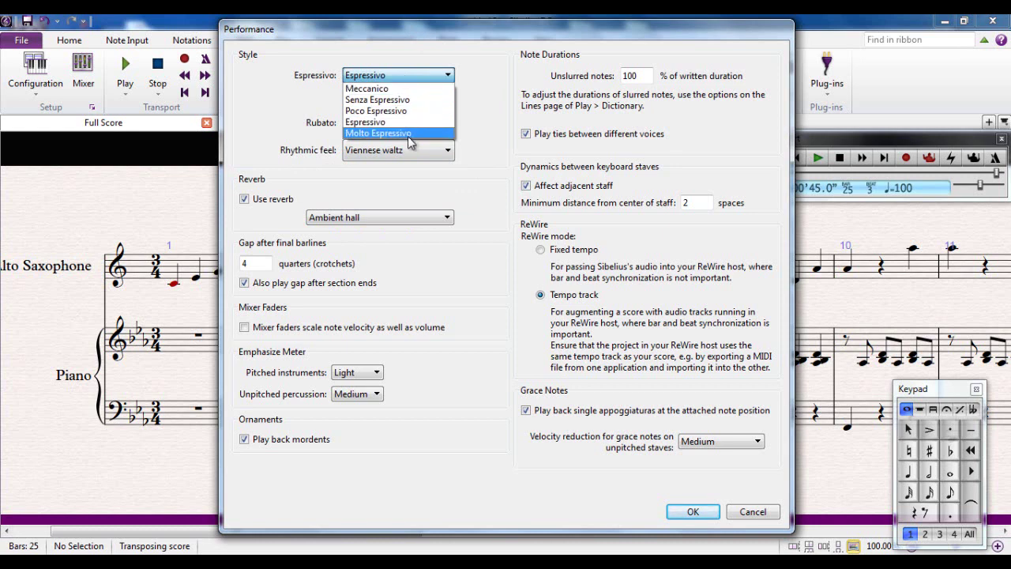
left_click(434, 77)
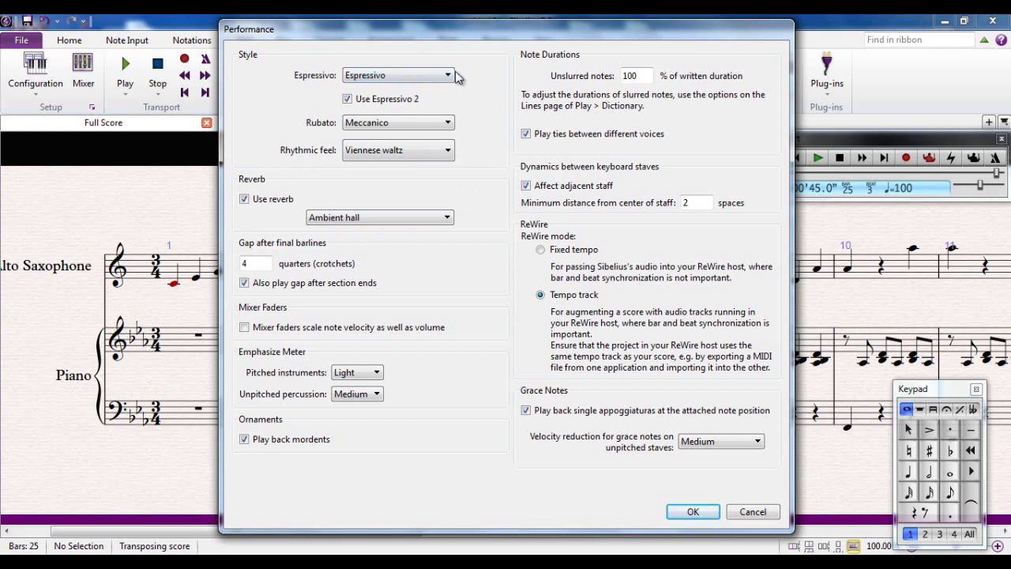
left_click(453, 75)
left_click(454, 75)
left_click(433, 123)
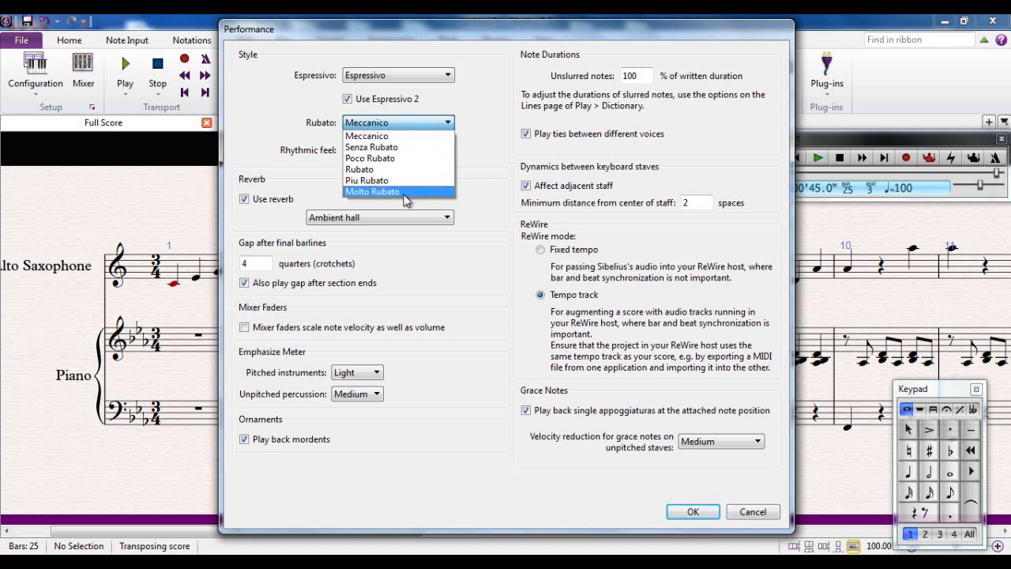
left_click(476, 177)
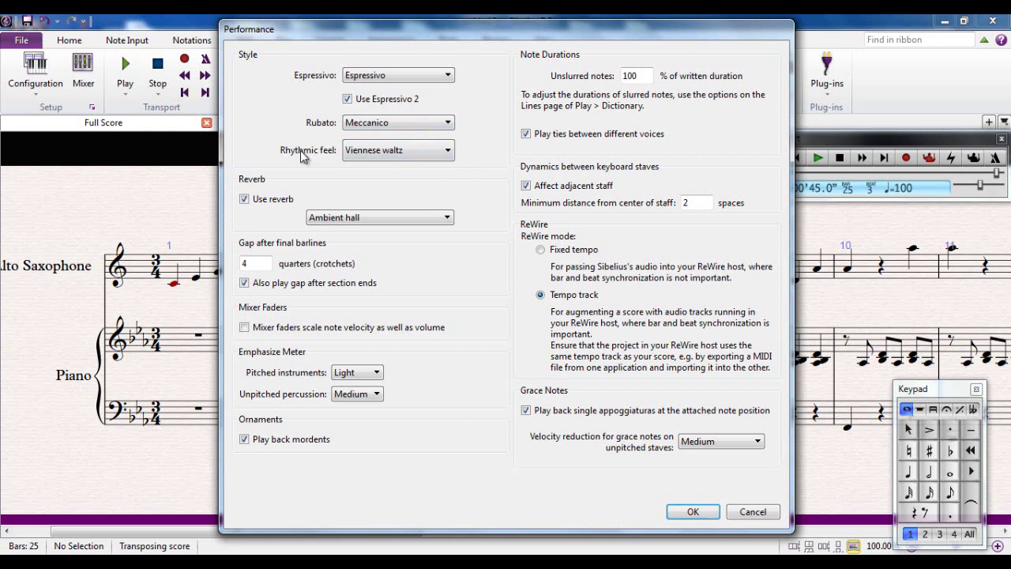
Step: Change the rhythmic feel from Viennese waltz to Light swing and confirm
left_click(431, 156)
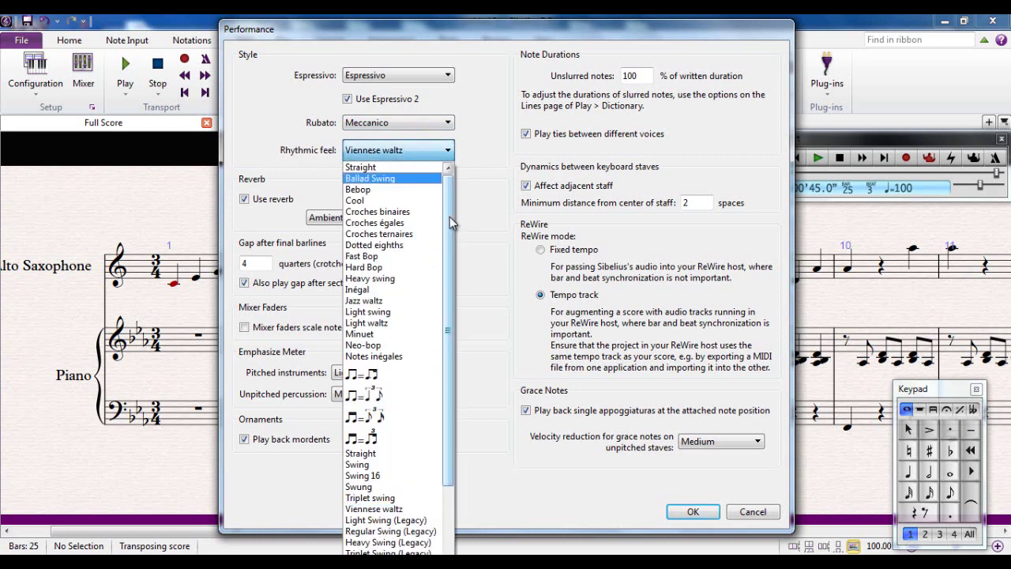
scroll(453, 222, "down", 3)
scroll(451, 213, "up", 3)
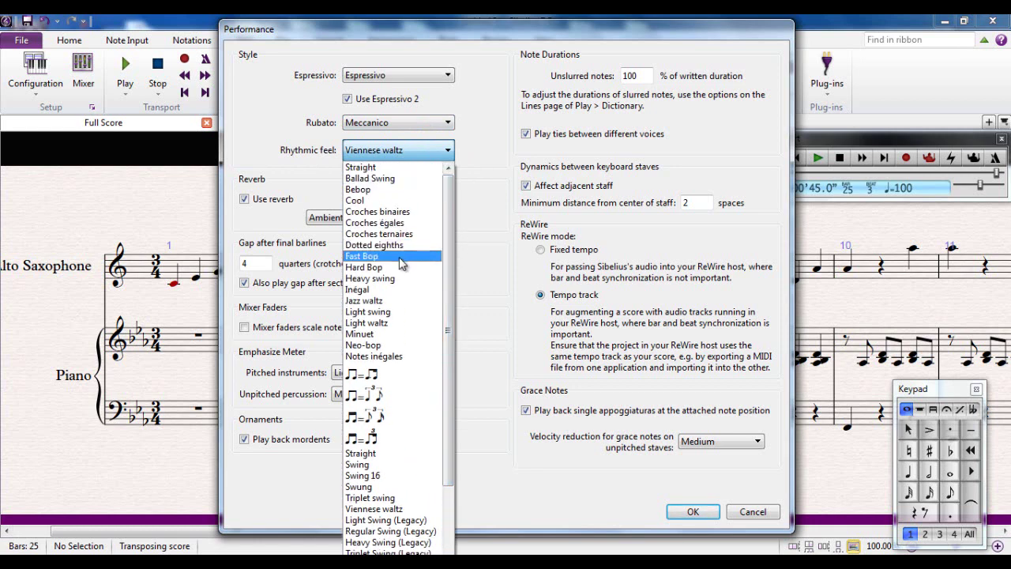
left_click(393, 314)
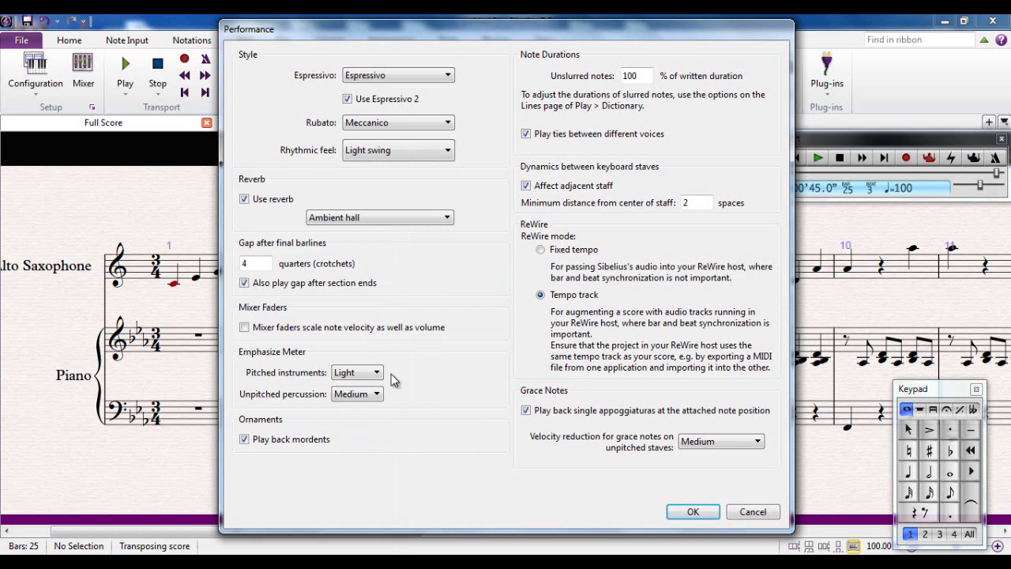
left_click(687, 512)
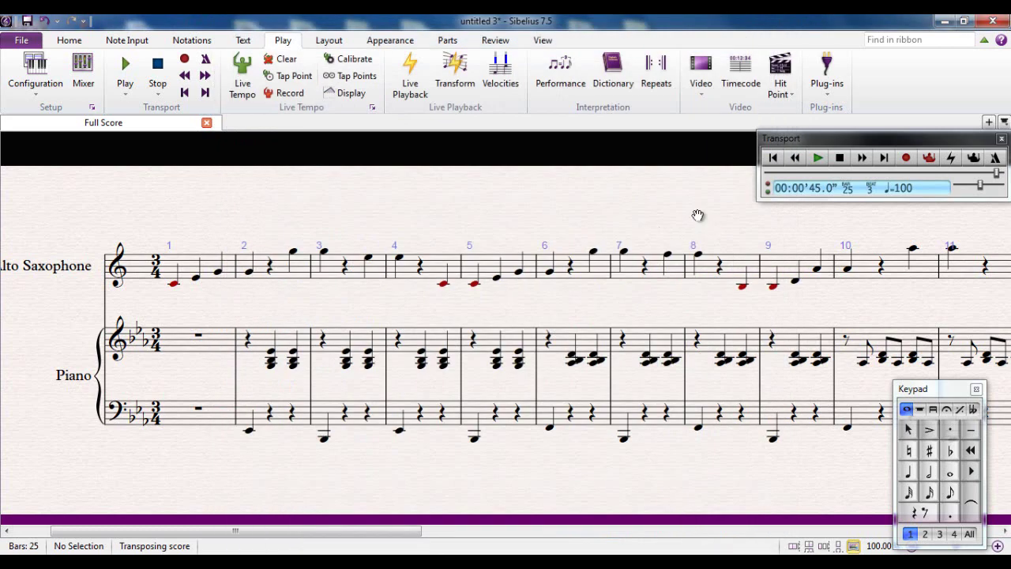
Step: Play back from the bass note in bar 10, then stop
left_click_drag(699, 221, 214, 245)
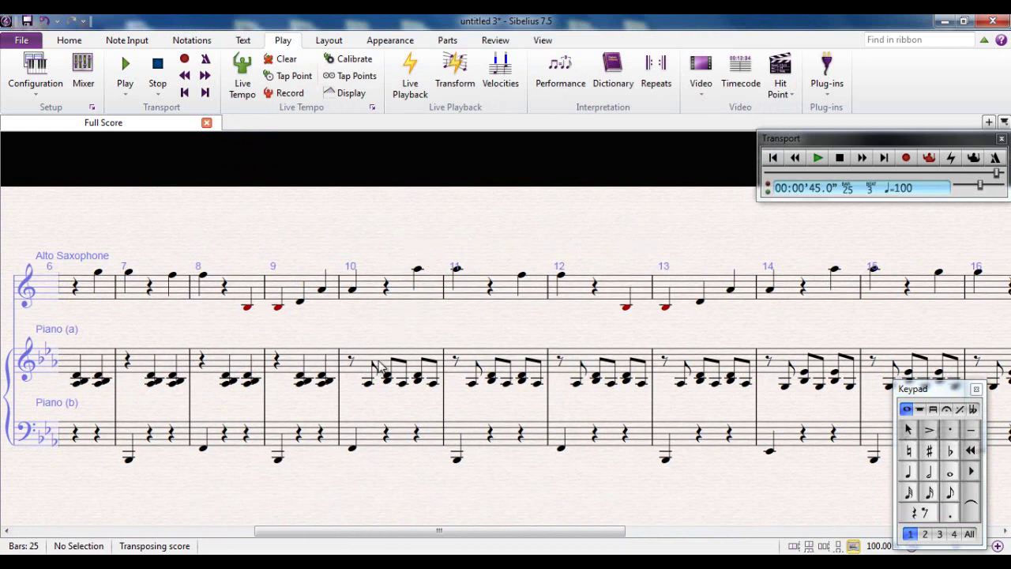
left_click(351, 453)
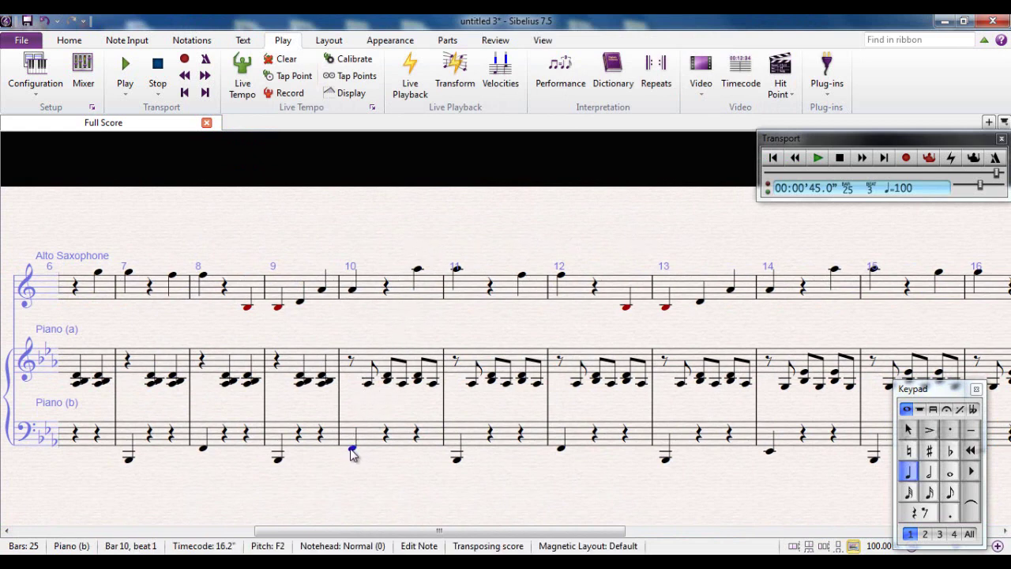
key("space")
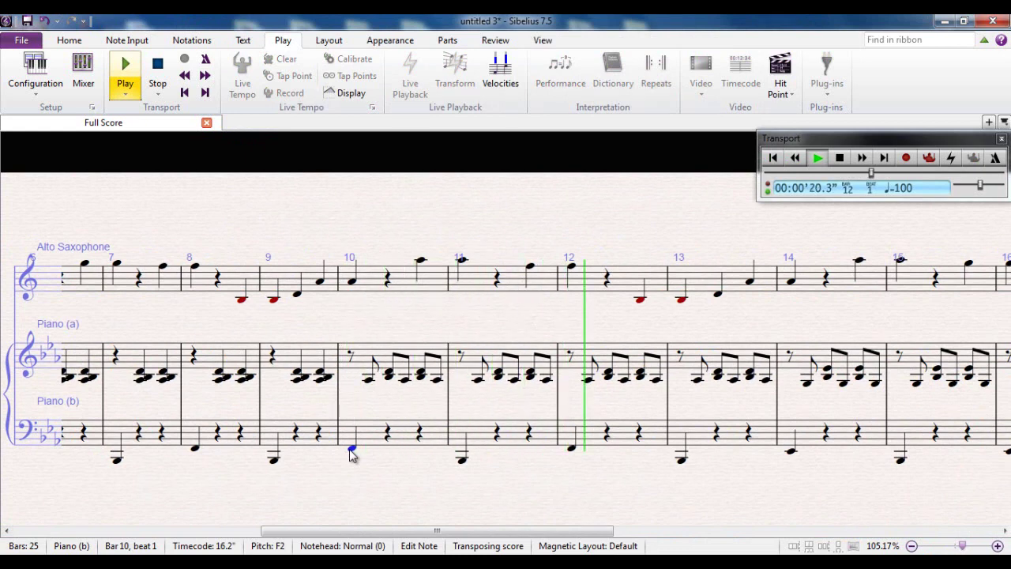
left_click(840, 158)
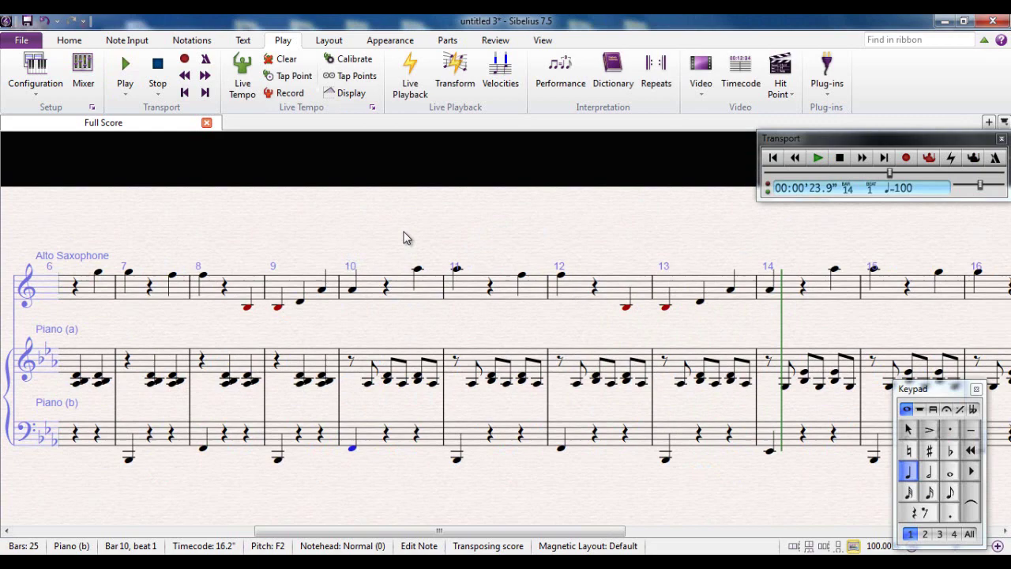
Step: Play back from bar 18's first note, stop, clear the selection and reopen Performance settings
left_click_drag(337, 242, 147, 261)
left_click_drag(727, 256, 167, 263)
left_click_drag(672, 273, 273, 233)
left_click(471, 292)
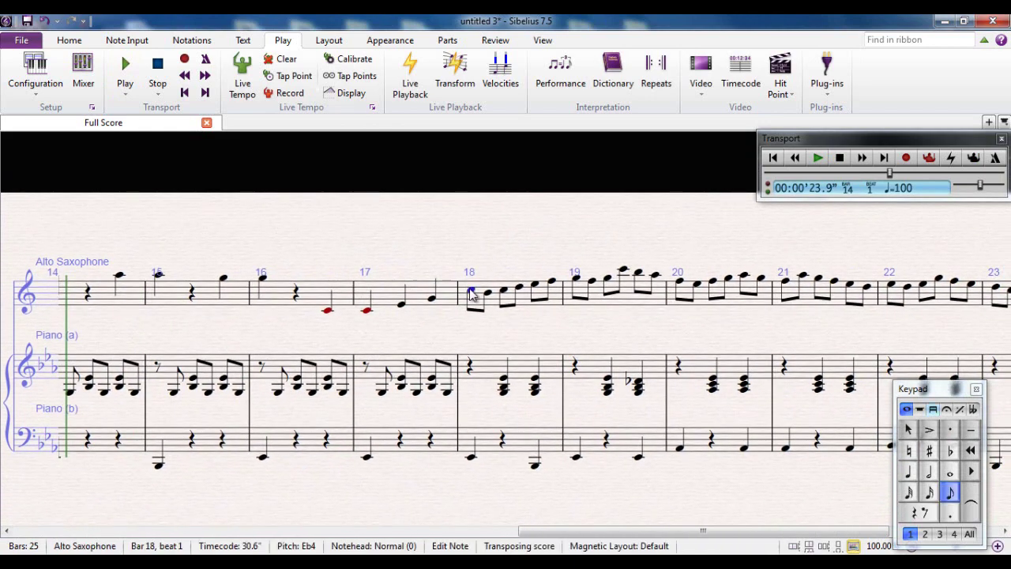
key("space")
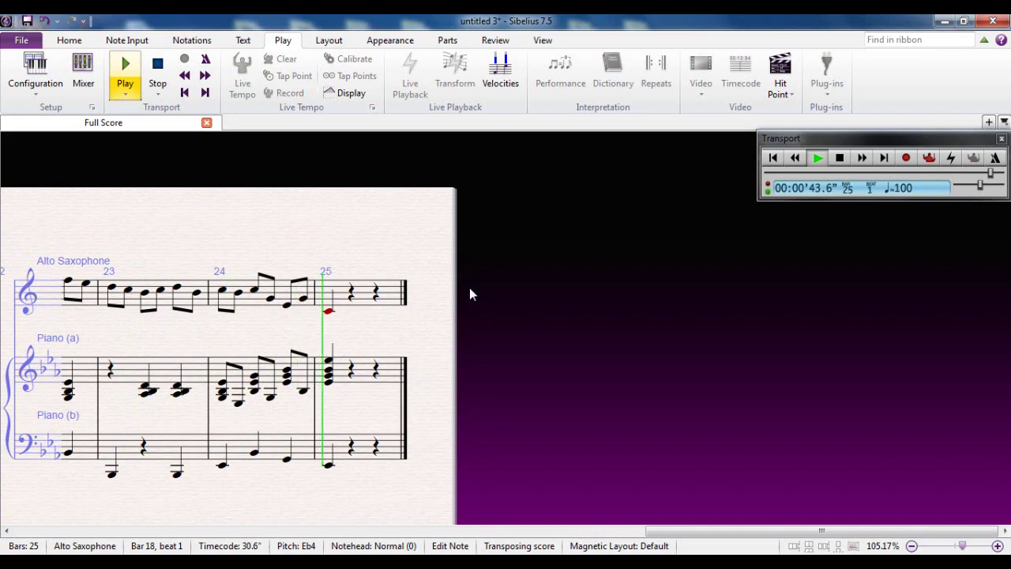
key("space")
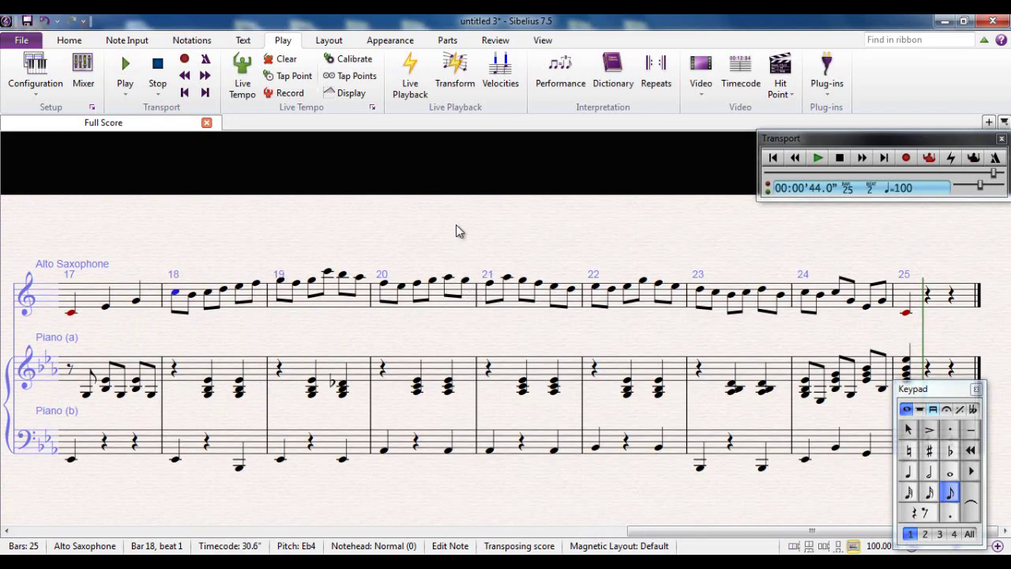
key("Escape")
left_click(567, 79)
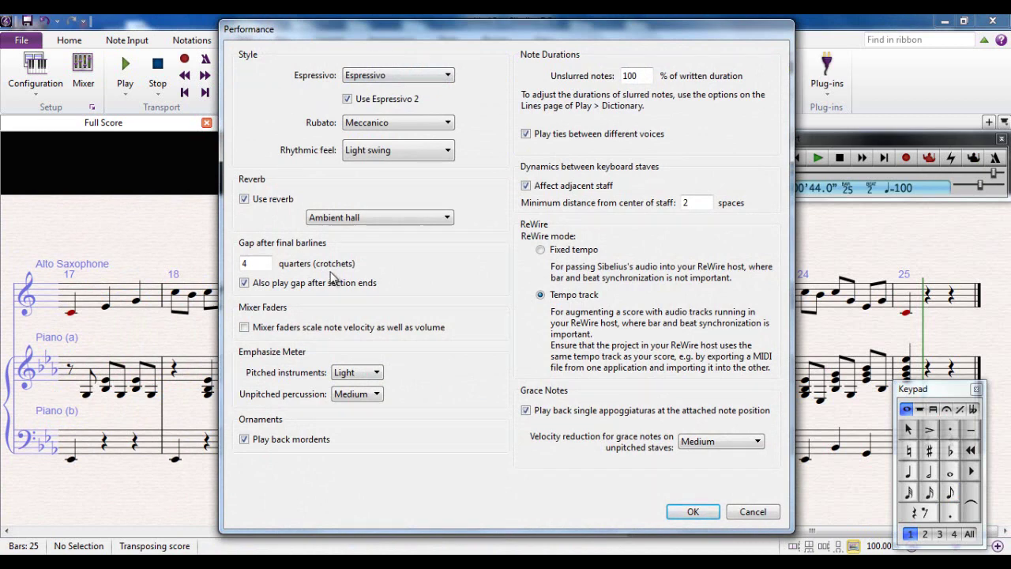
Step: Switch the rhythmic feel to Straight, keeping reverb at Ambient hall
left_click(432, 152)
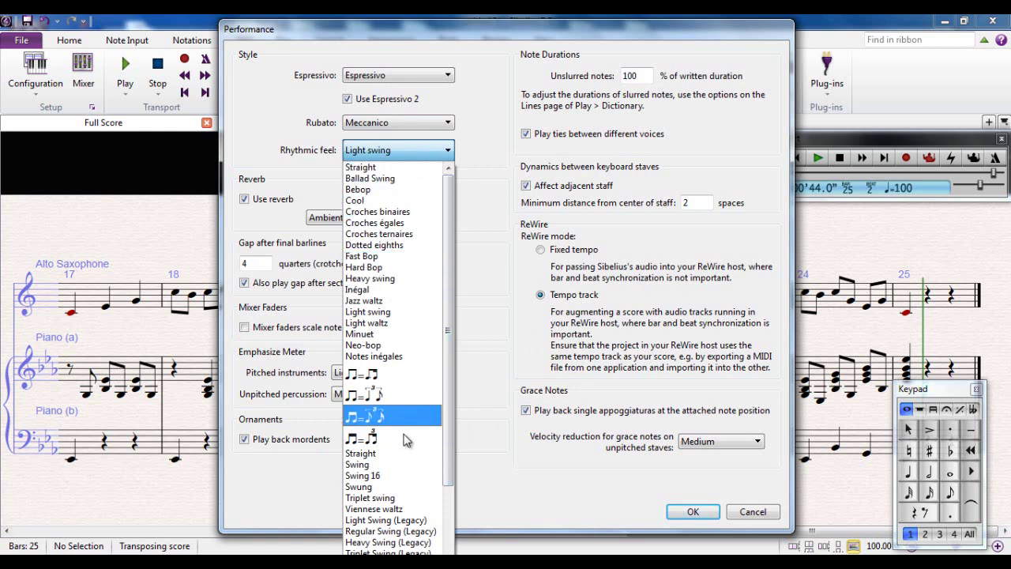
left_click(373, 168)
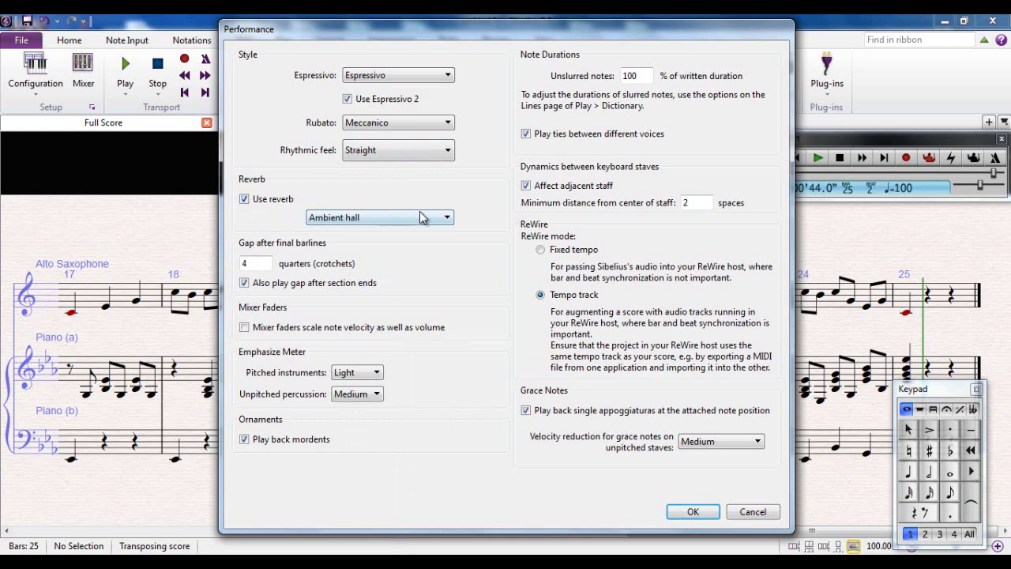
left_click(447, 221)
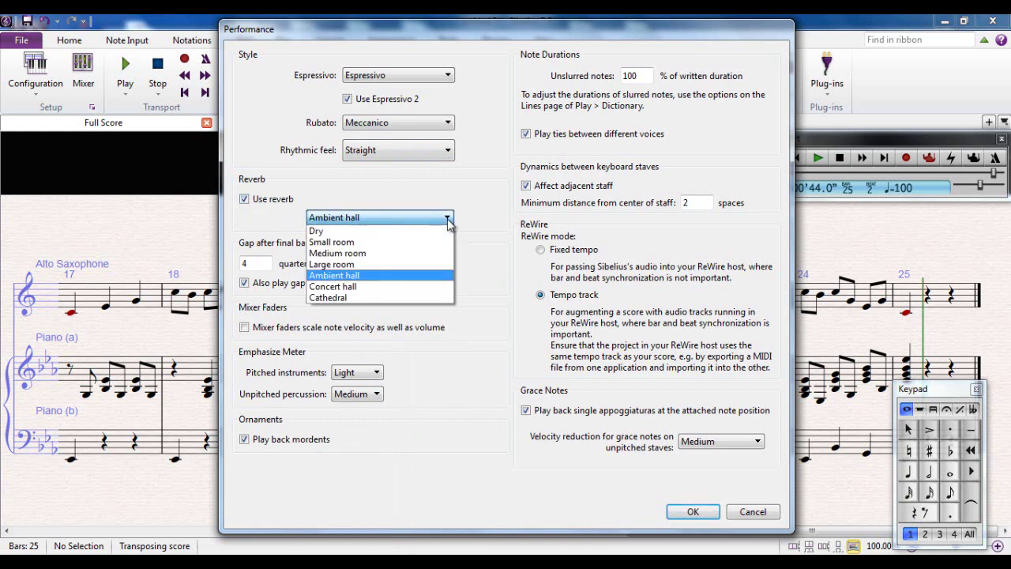
left_click(447, 218)
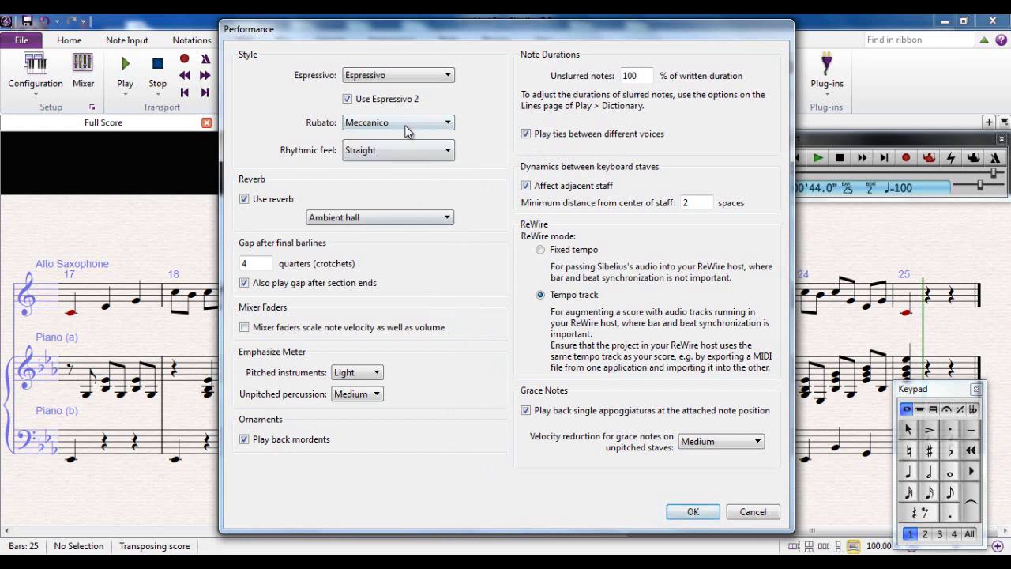
Step: Confirm the performance settings, return to bar 1, and open the Playback Dictionary beside the score
left_click(692, 514)
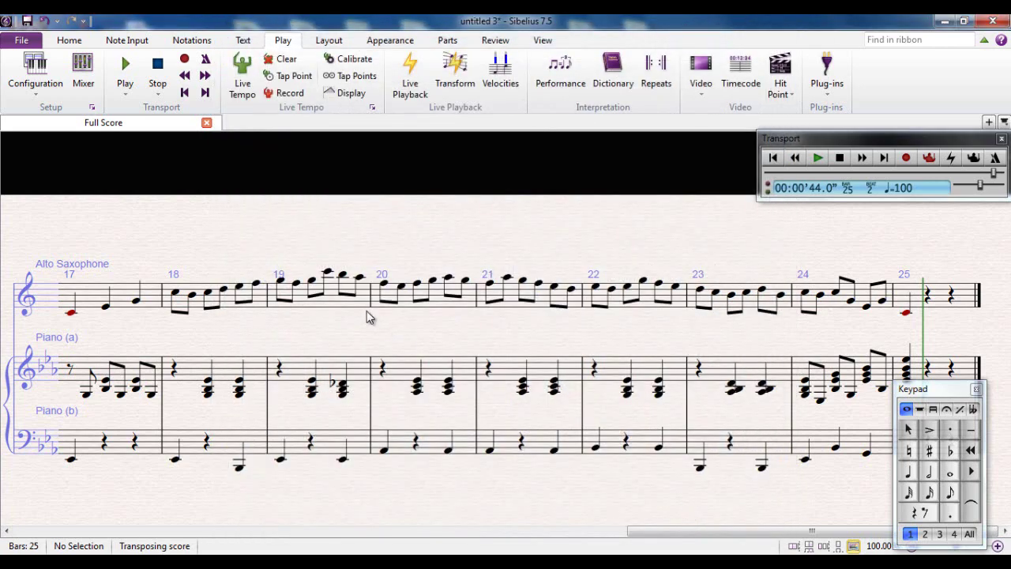
left_click_drag(577, 530, 124, 534)
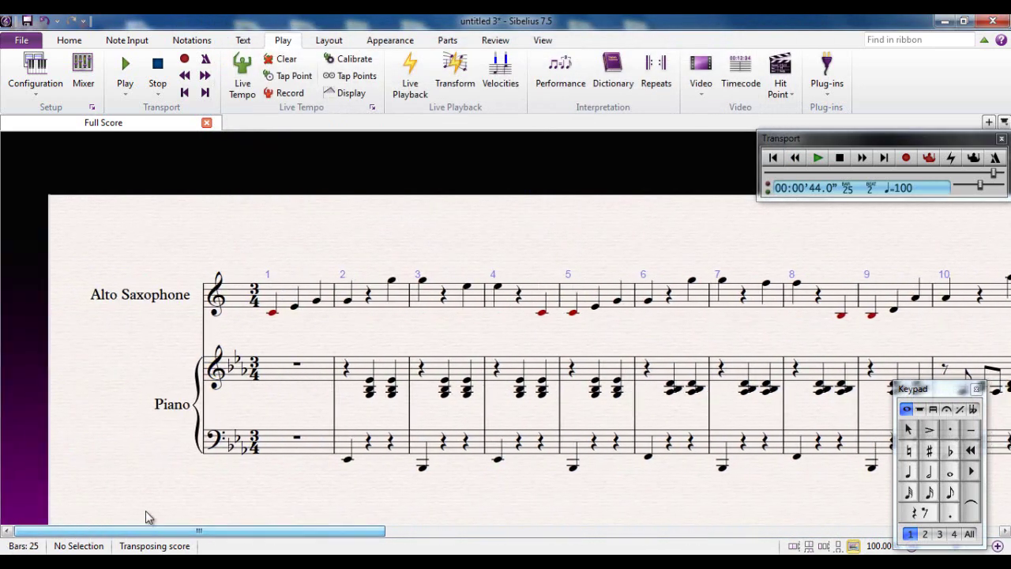
left_click_drag(228, 498, 192, 459)
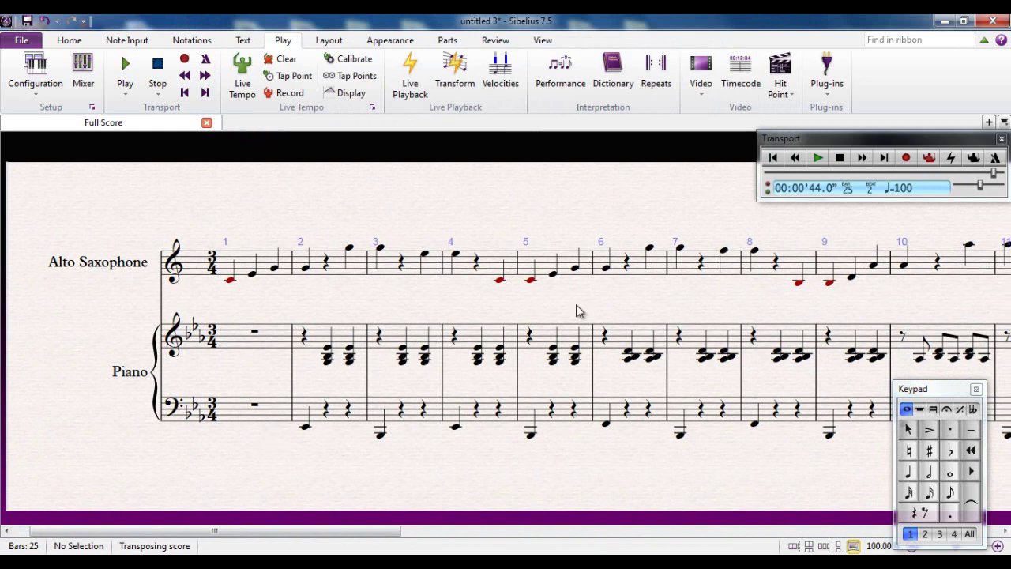
left_click(614, 87)
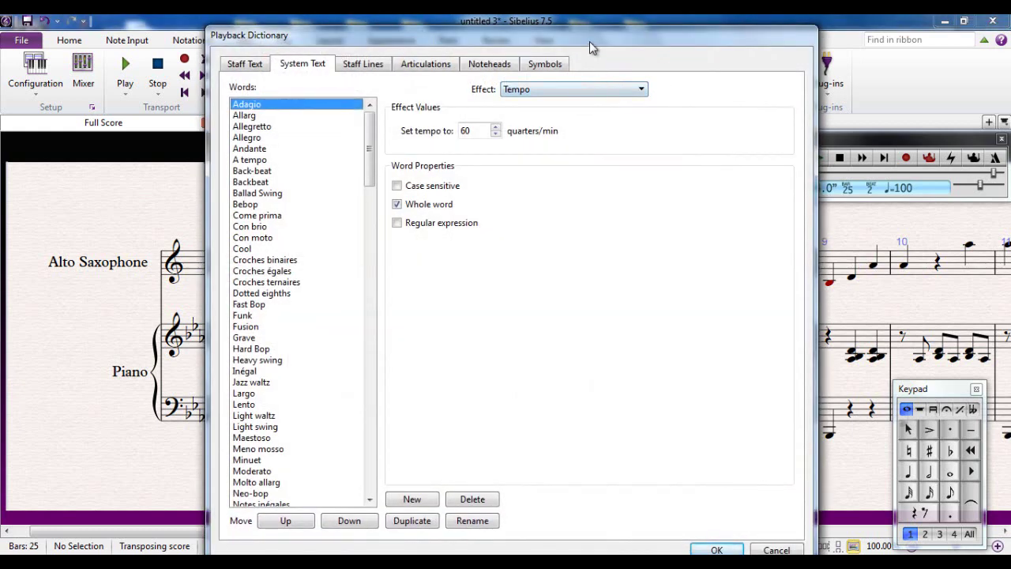
left_click_drag(590, 43, 690, 33)
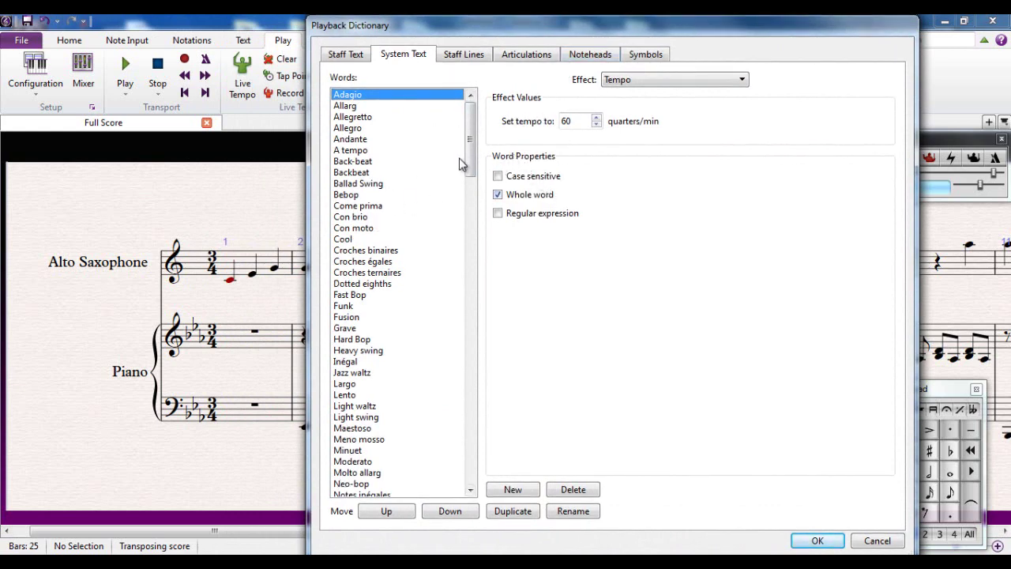
left_click_drag(472, 158, 581, 143)
Step: Browse the Staff Lines, Articulations, Noteheads and Symbols tabs, then return to Staff Text
left_click(353, 62)
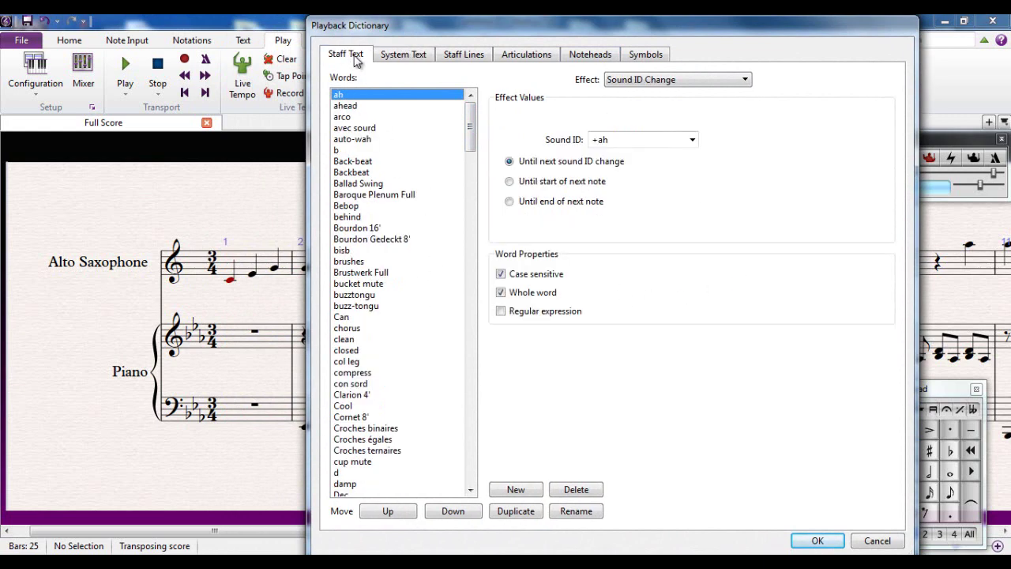
left_click(392, 55)
left_click(451, 58)
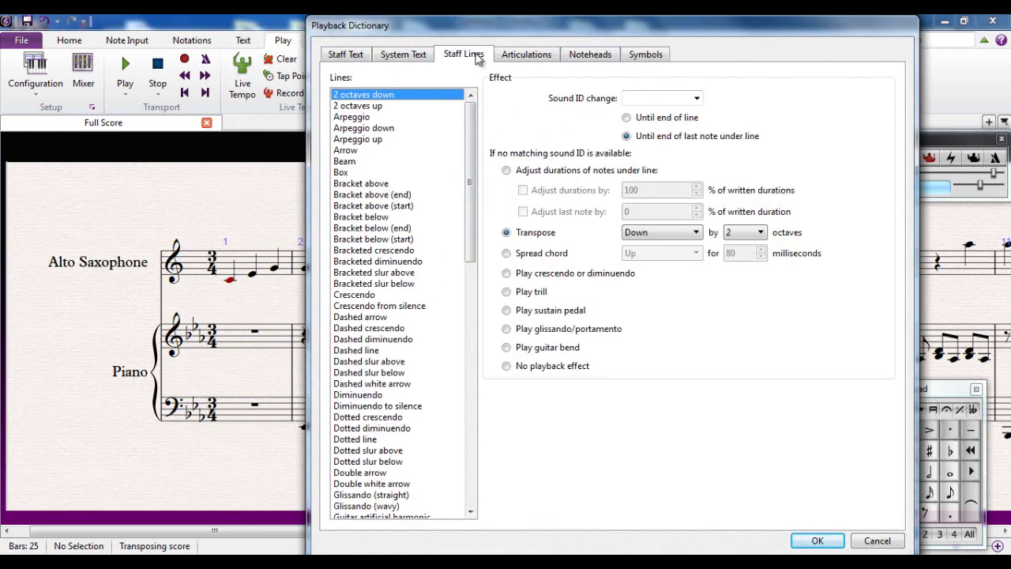
left_click(517, 59)
left_click(586, 57)
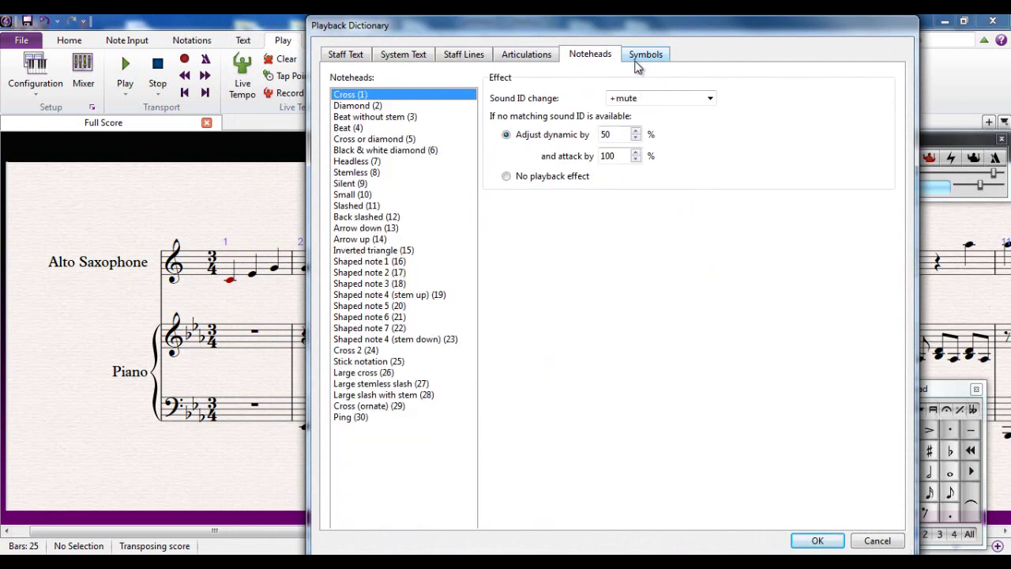
left_click(642, 57)
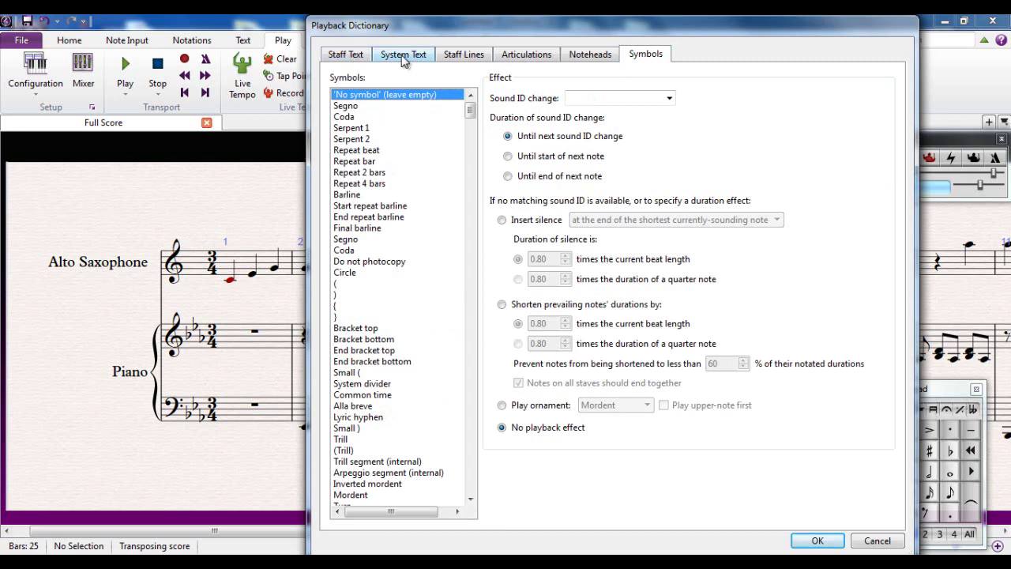
left_click(352, 60)
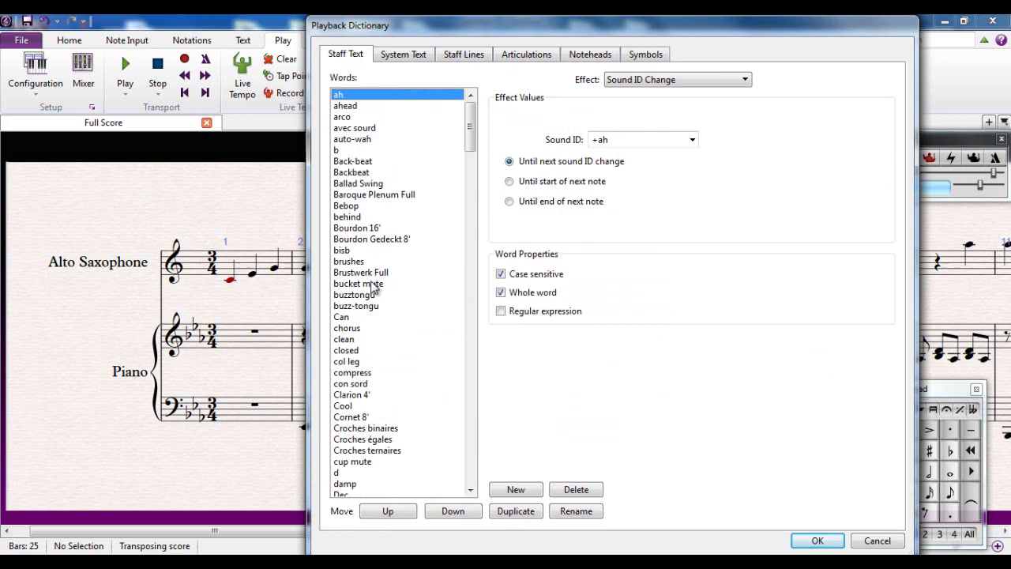
Step: Inspect the playback effects of cup mute (Sound ID Change), detache, f, ff and fff
left_click_drag(472, 141, 471, 177)
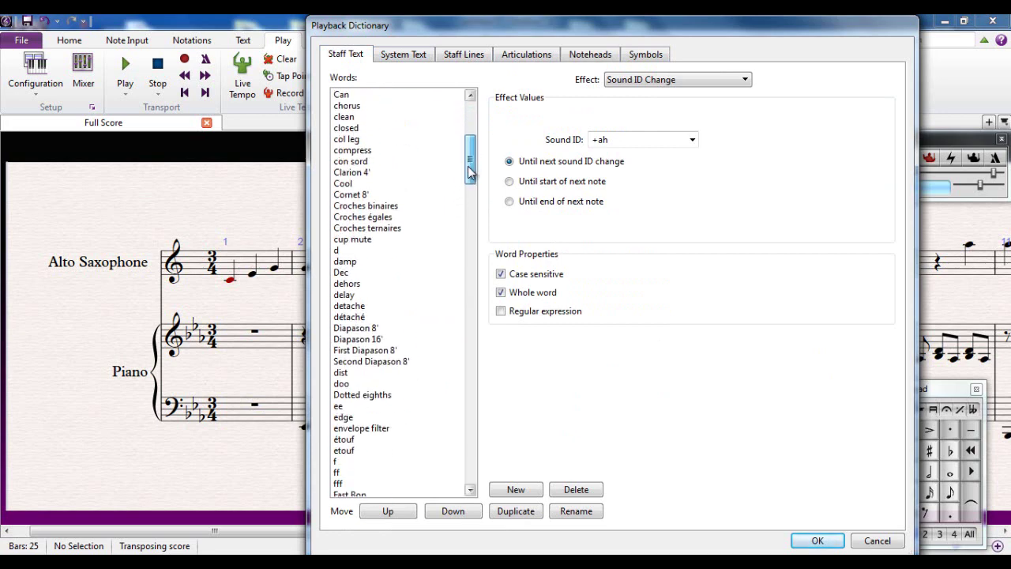
left_click(359, 241)
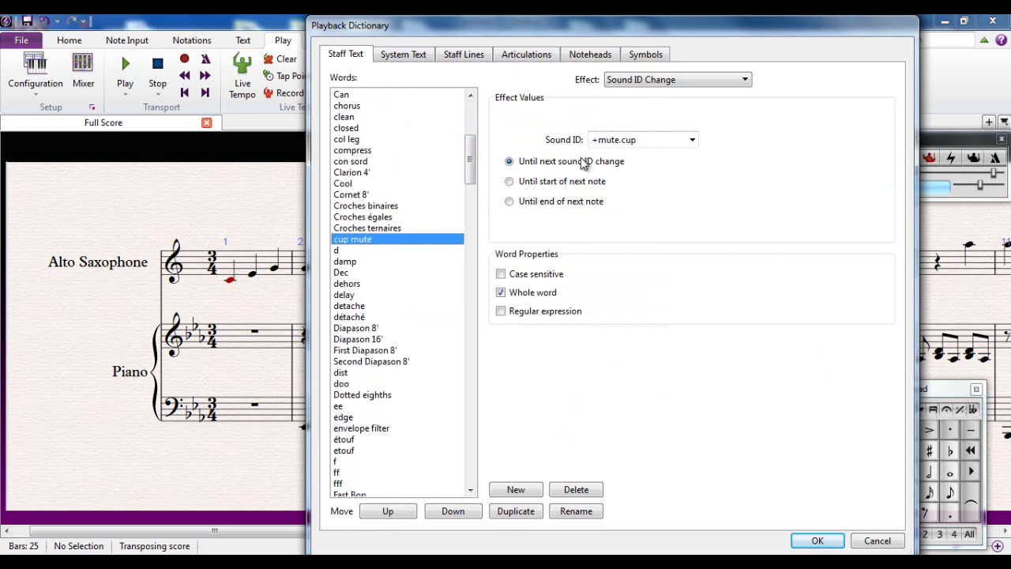
left_click(745, 81)
left_click(791, 103)
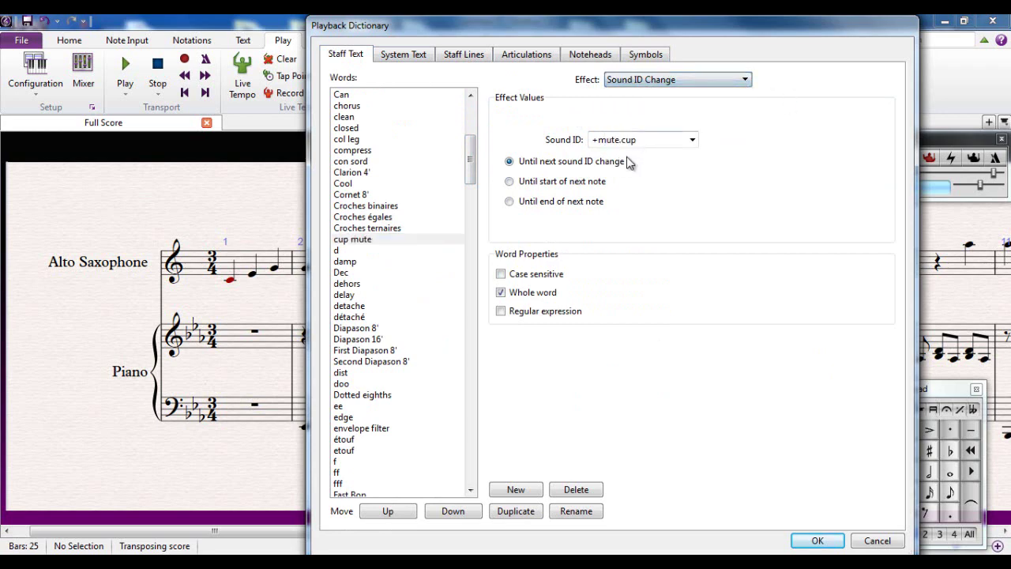
left_click(350, 308)
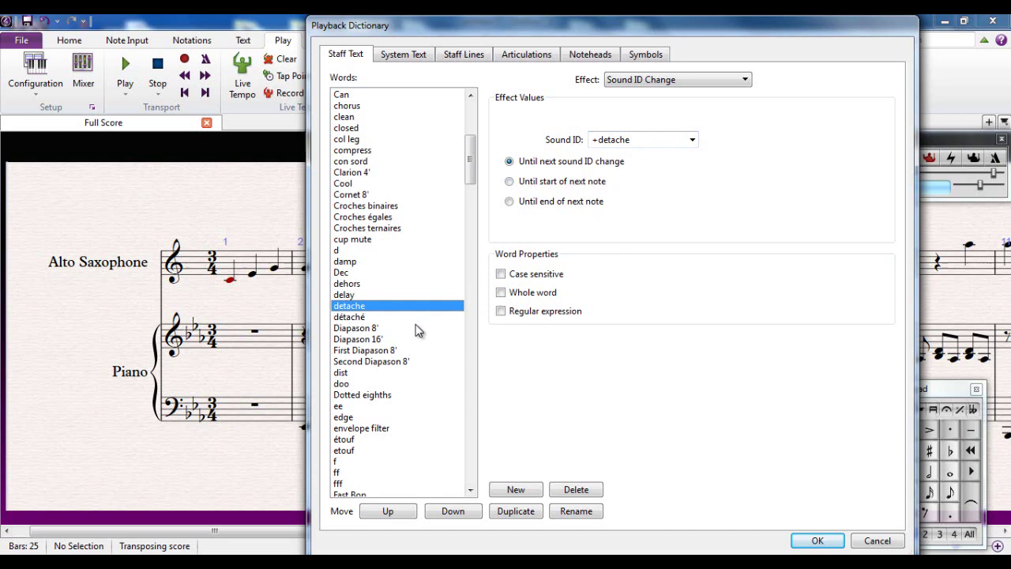
scroll(417, 325, "down", 6)
left_click(340, 262)
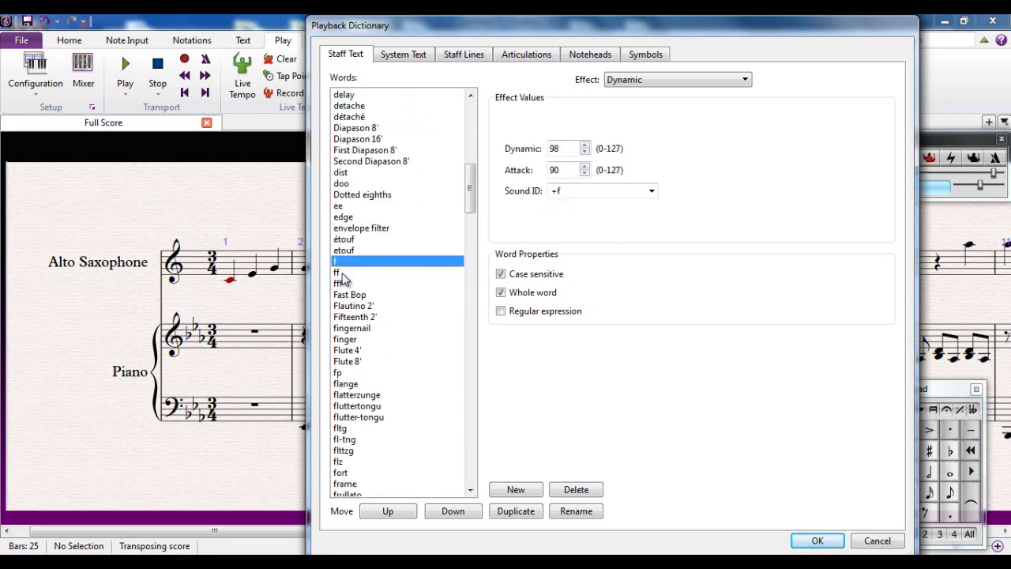
left_click(340, 272)
left_click(346, 284)
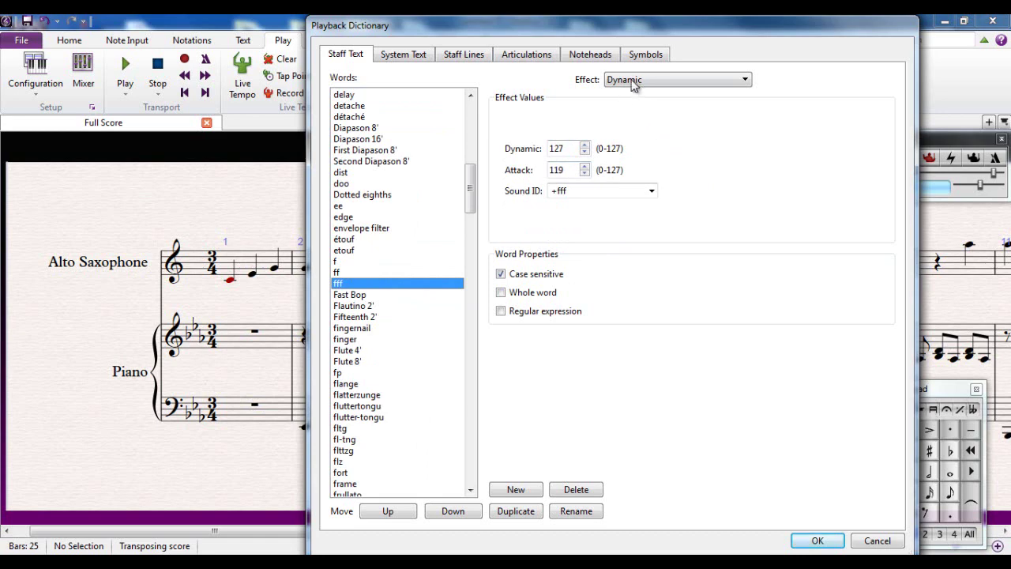
left_click_drag(474, 192, 478, 112)
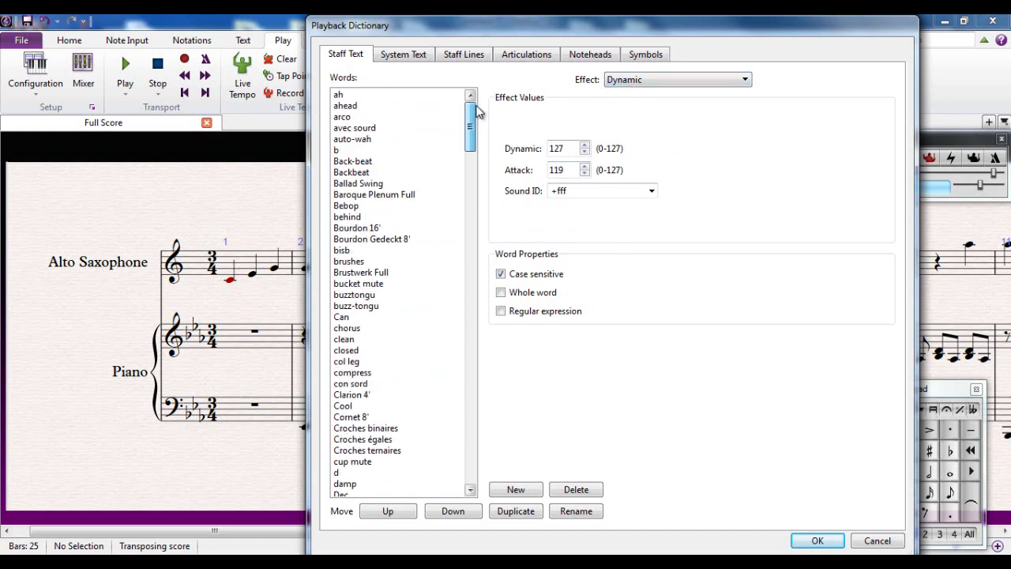
Step: On the System Text tab, inspect the tempo settings of Andante, Allegro and Allarg
left_click(403, 60)
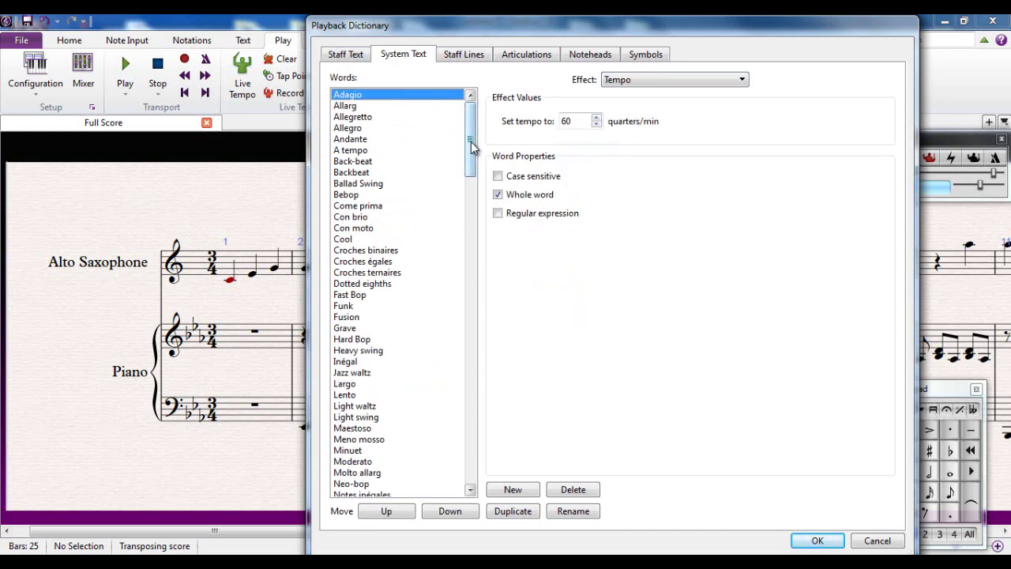
mouse_move(472, 142)
left_mouse_down()
mouse_move(470, 198)
mouse_move(484, 139)
left_mouse_up()
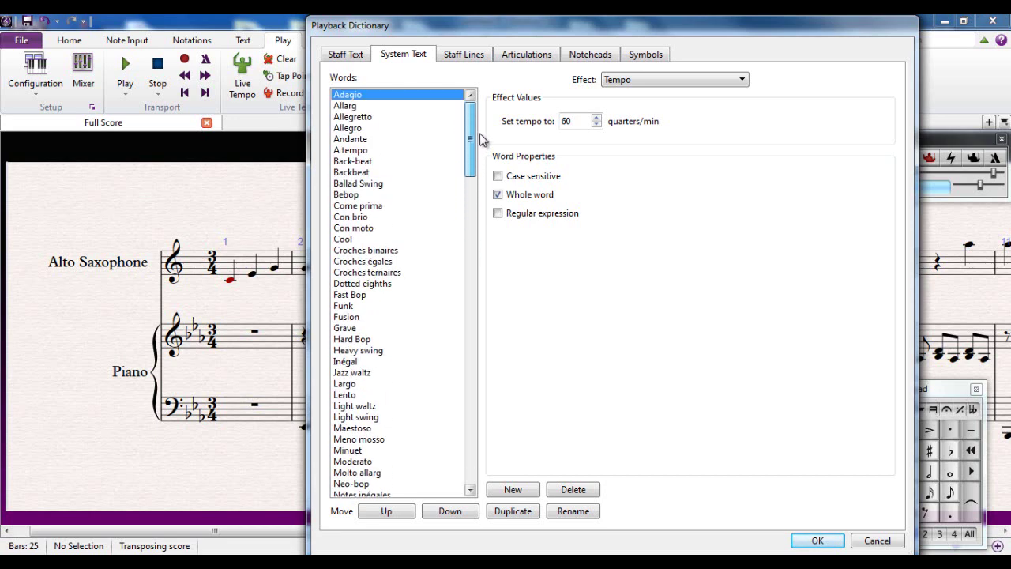
left_click(354, 141)
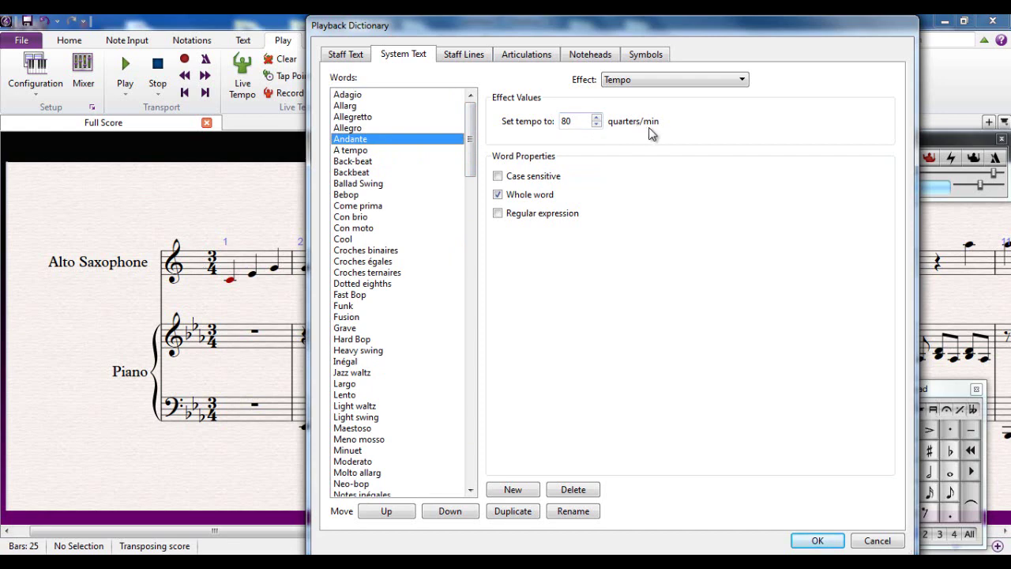
left_click(348, 128)
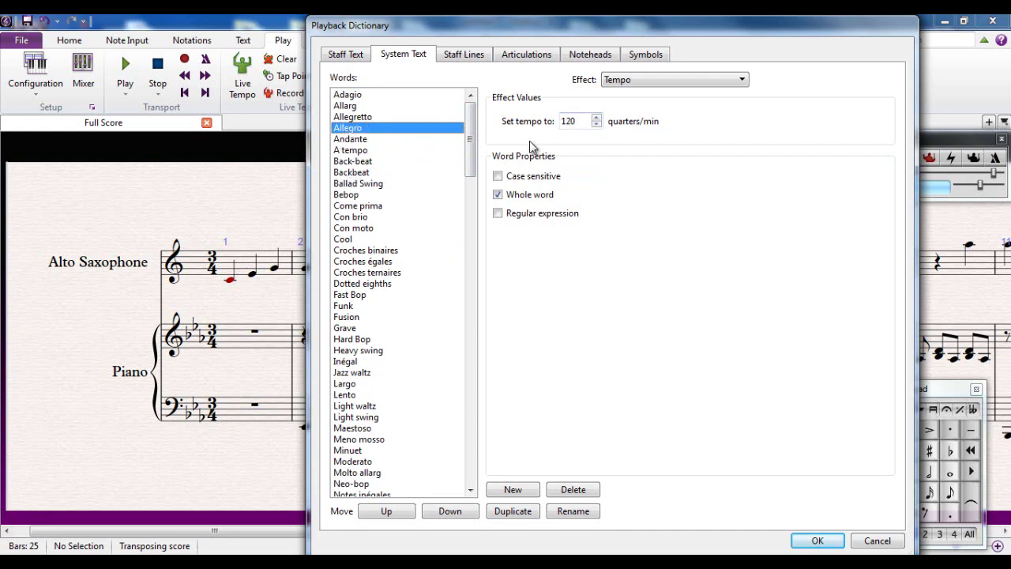
left_click(354, 107)
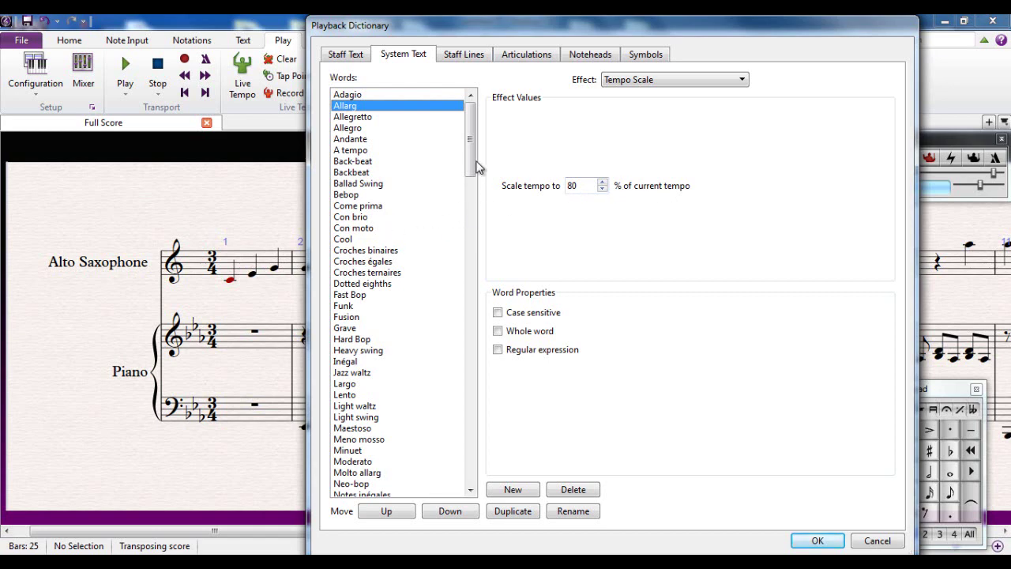
Step: Inspect the Heavy swing settings, then cancel out of the dictionary unchanged
left_click_drag(471, 168, 471, 203)
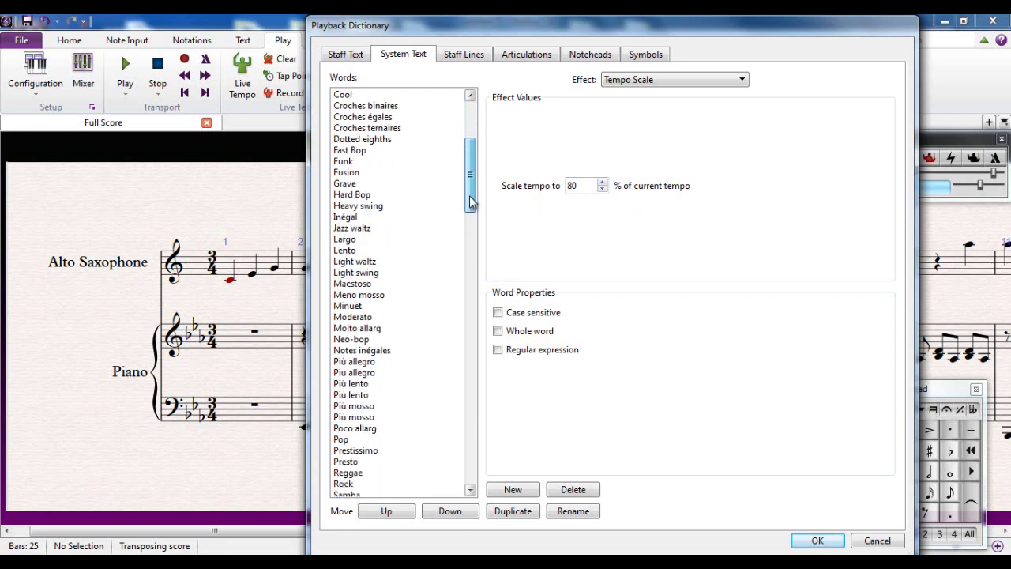
left_click(362, 206)
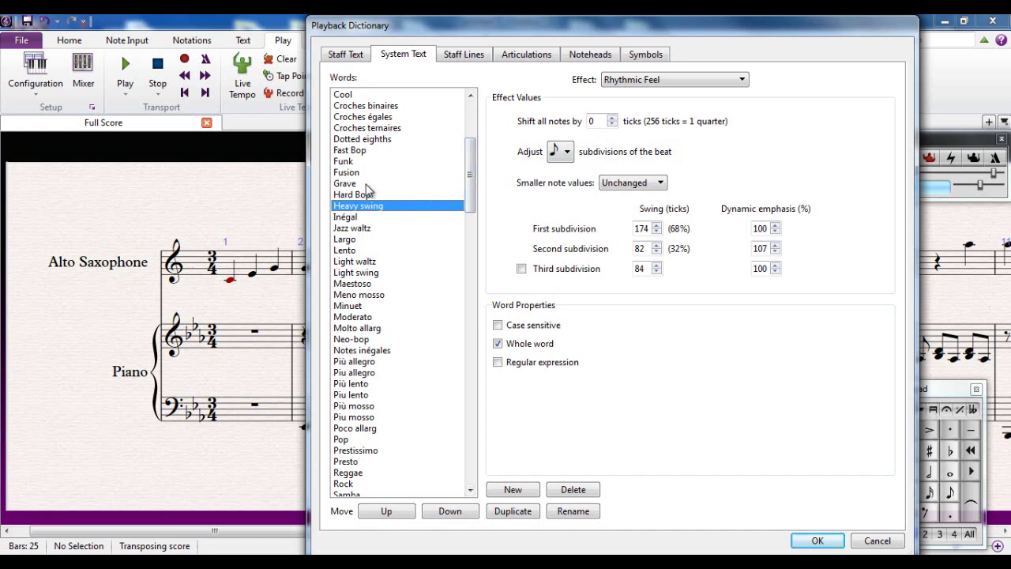
scroll(370, 190, "up", 4)
left_click_drag(467, 154, 466, 253)
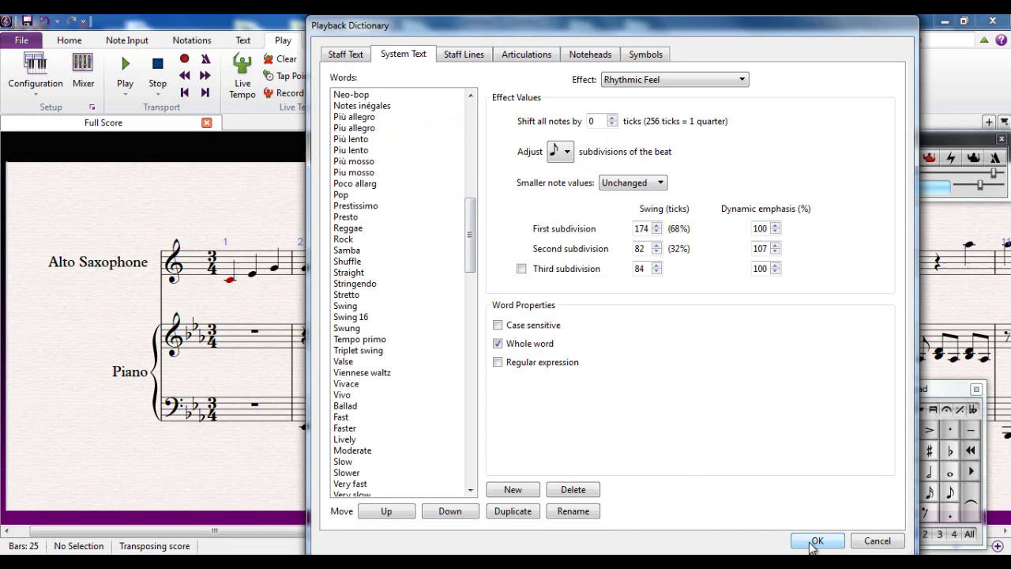
left_click(877, 542)
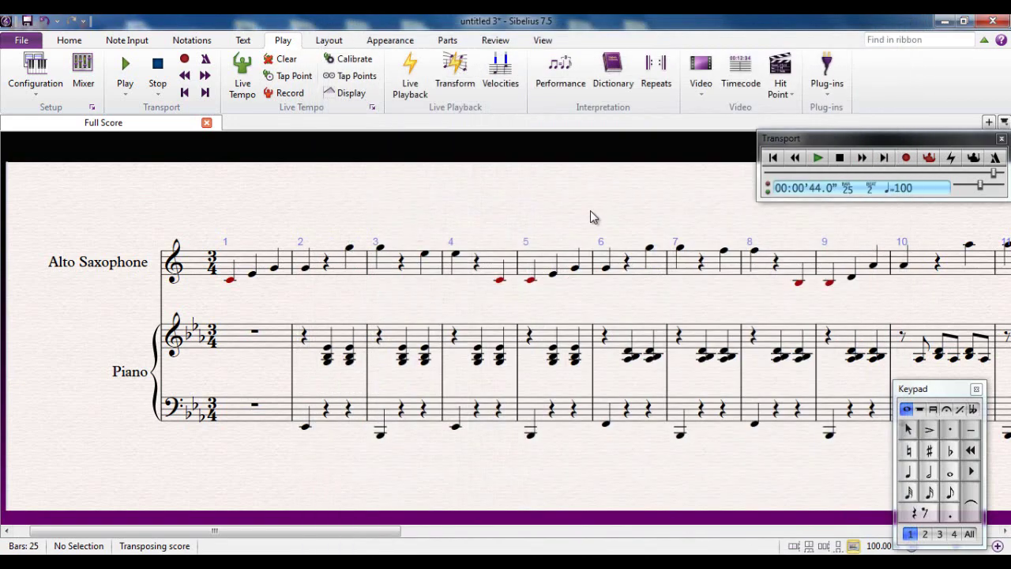
Step: Add a Tempo-style 'Fast' marking above bar 1 and deselect it
left_click_drag(590, 210, 472, 205)
left_click_drag(329, 210, 508, 208)
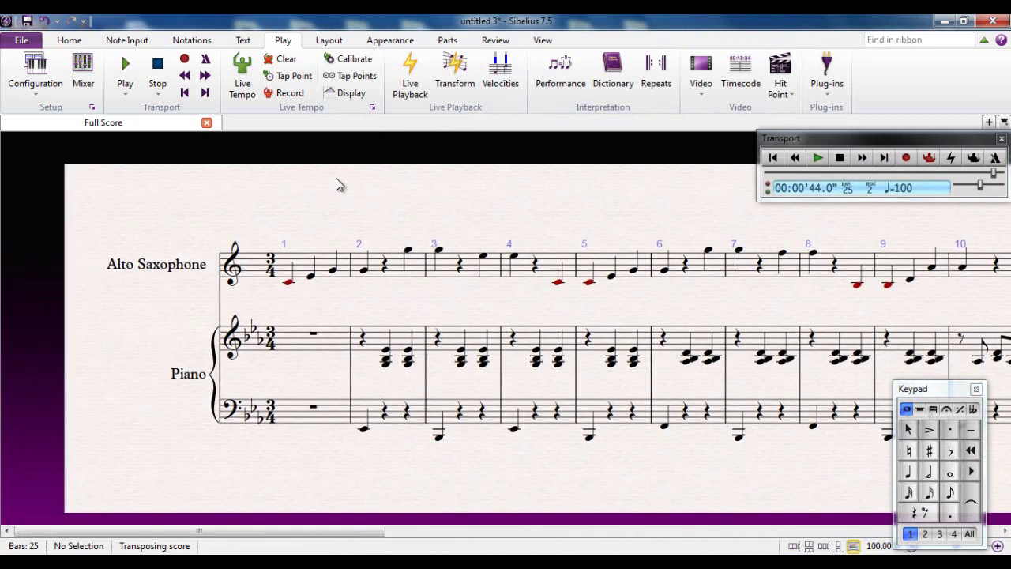
left_click(244, 41)
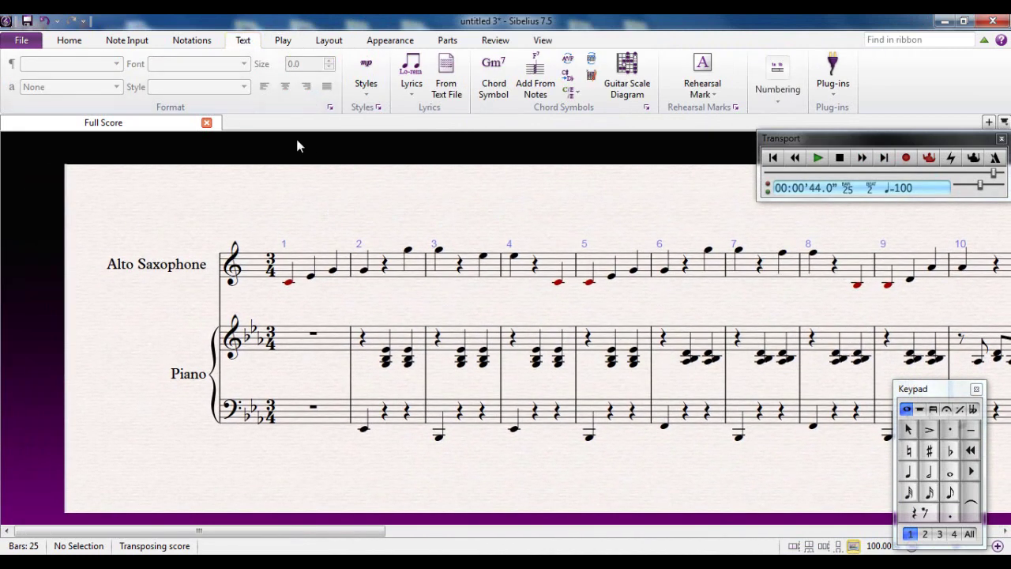
left_click(366, 83)
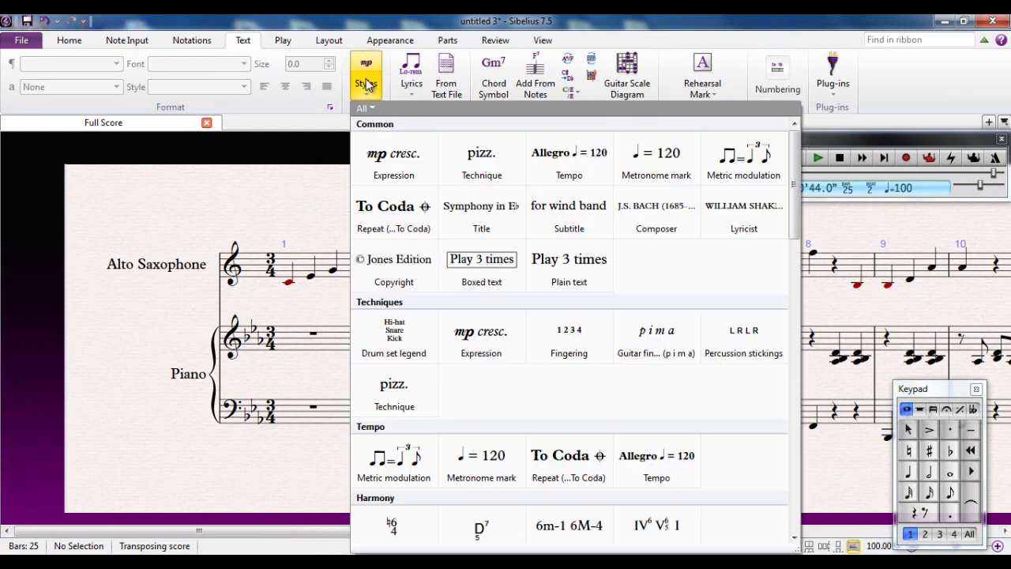
left_click(577, 170)
left_click(268, 241)
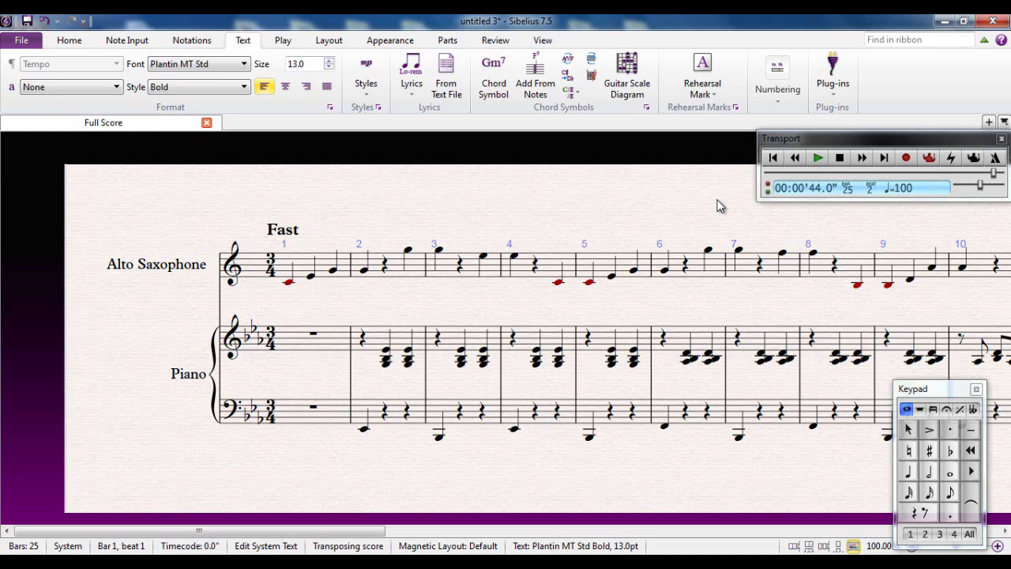
key("Escape")
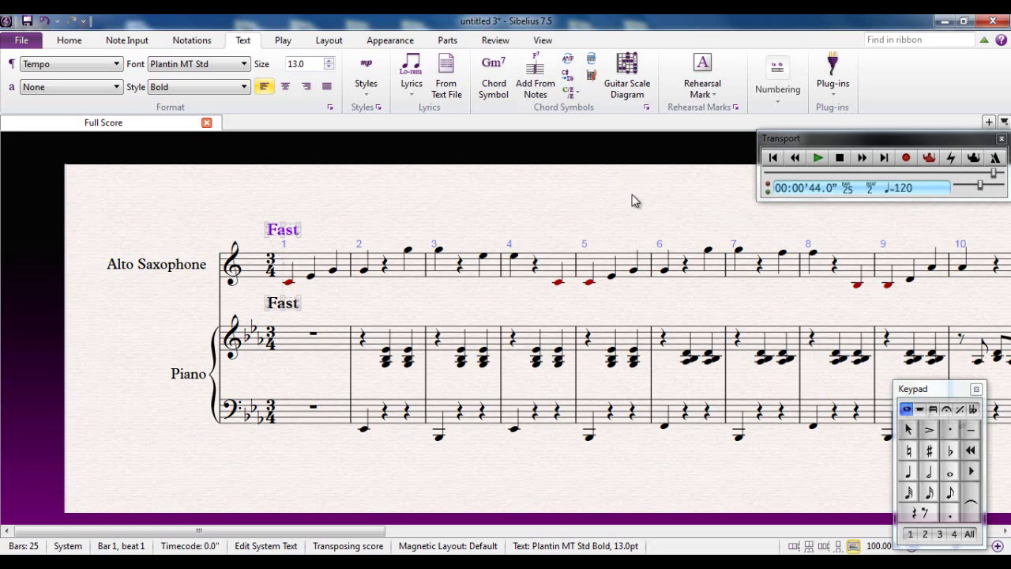
left_click_drag(632, 201, 604, 194)
left_click(419, 193)
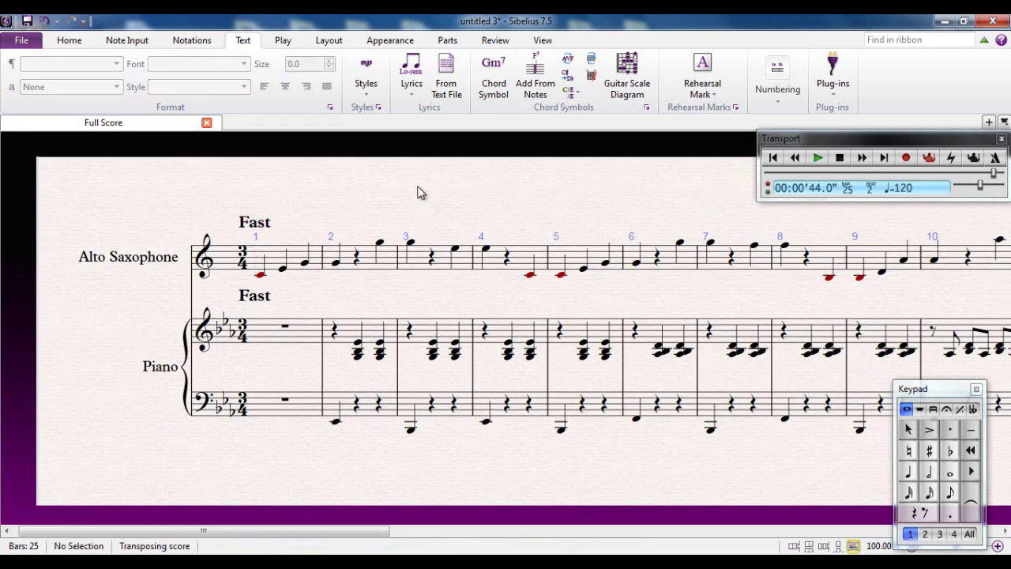
Step: Play the score from the start, stop, and switch to Panorama view
key("space")
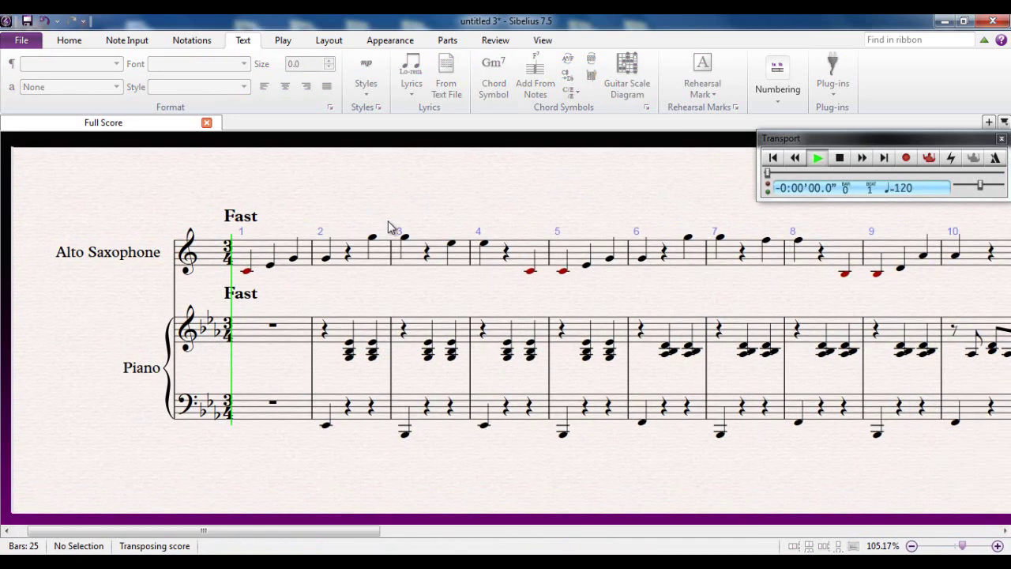
left_click(839, 160)
key("shift+p")
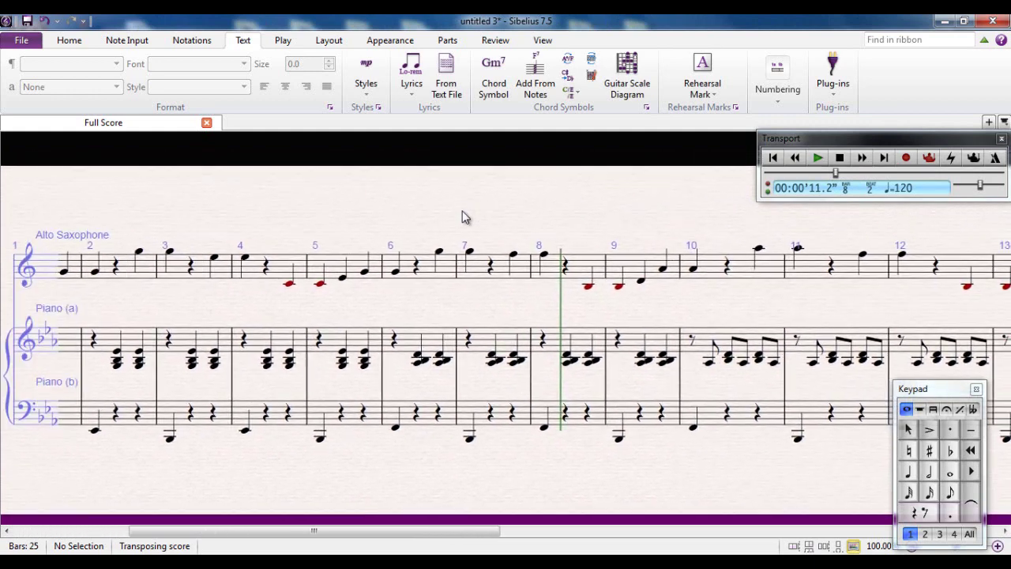
Step: Add a Tempo-style 'faster' marking above the first saxophone note of bar 9
left_click(620, 287)
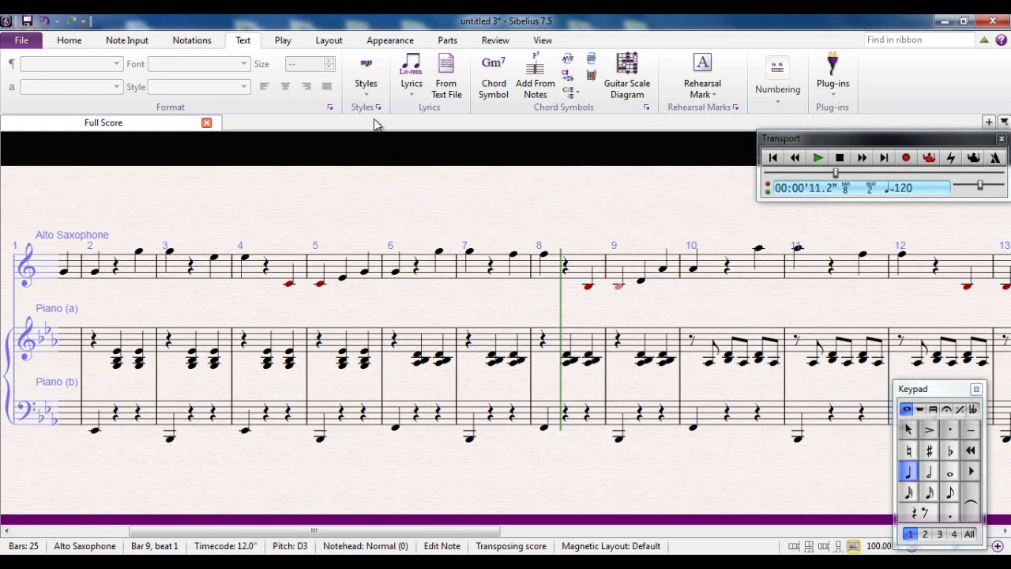
left_click(366, 78)
left_click(574, 232)
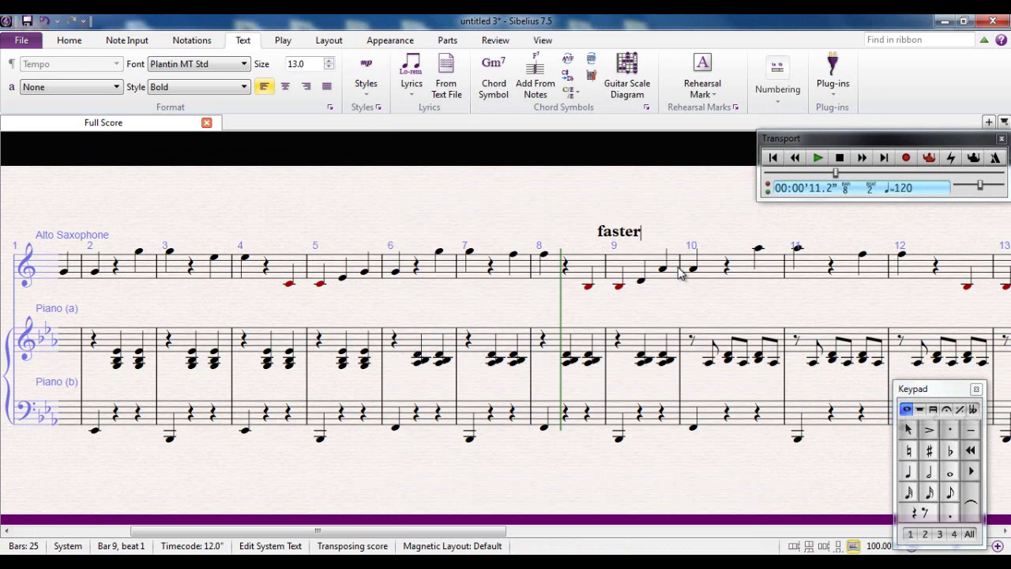
type("faster")
left_click(532, 218)
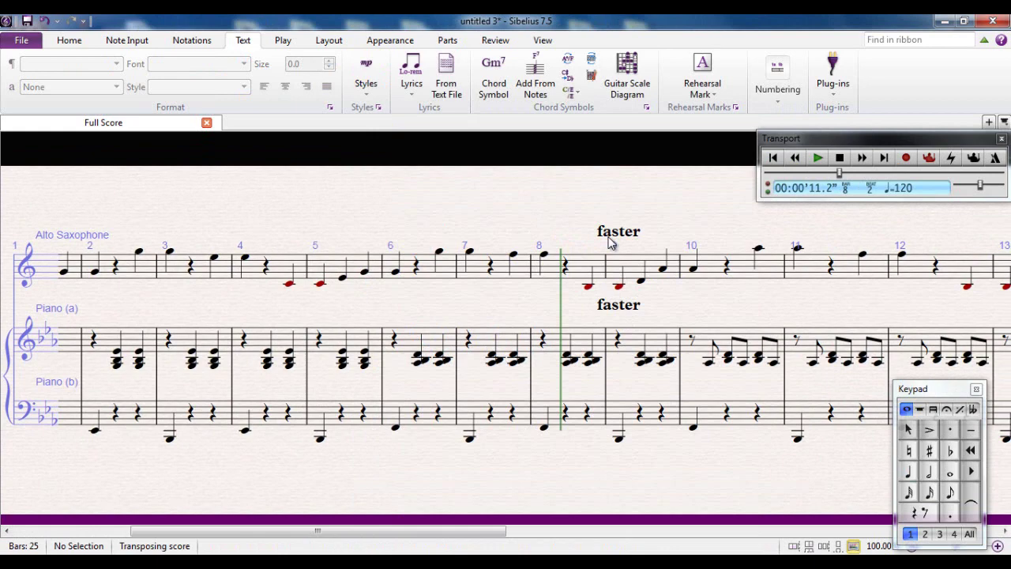
Step: Play back from a bar 6 saxophone note to hear the tempo rise, then stop
left_click_drag(564, 235, 424, 210)
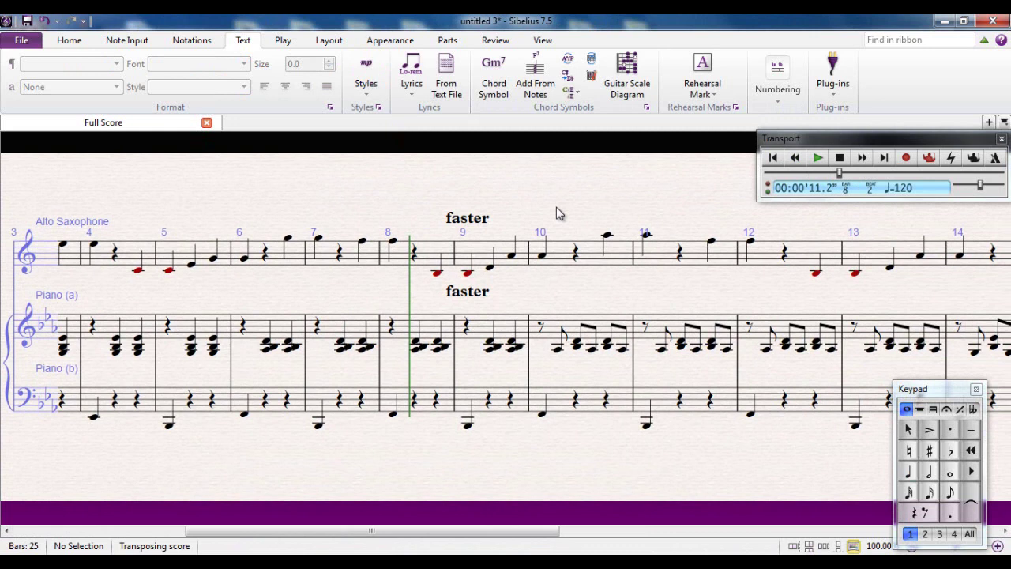
left_click(244, 260)
key("p")
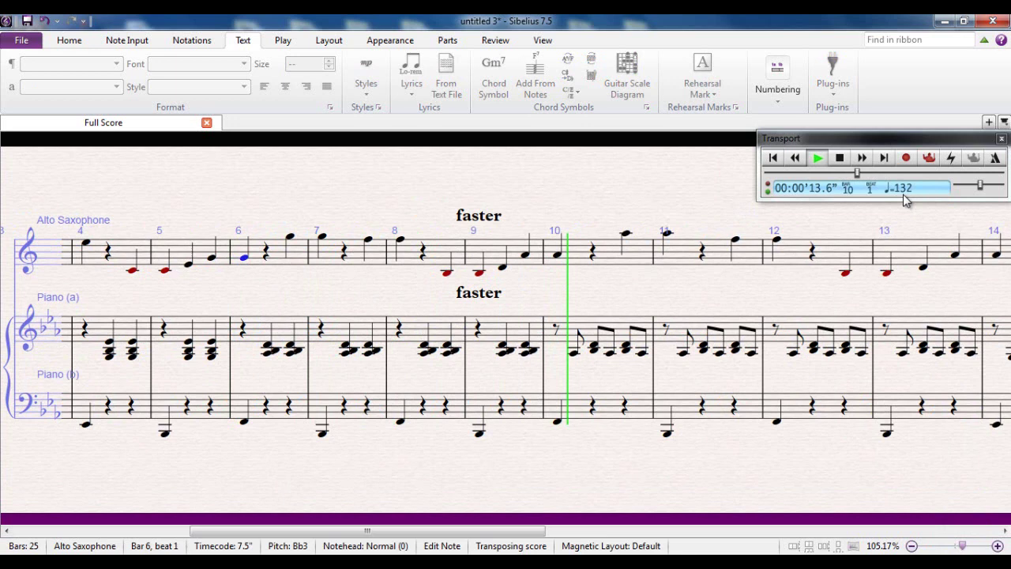
left_click(840, 158)
Step: Add a Tempo-style 'swing' marking at bar 14, then play back from bar 11's bass note
left_click_drag(557, 200, 393, 211)
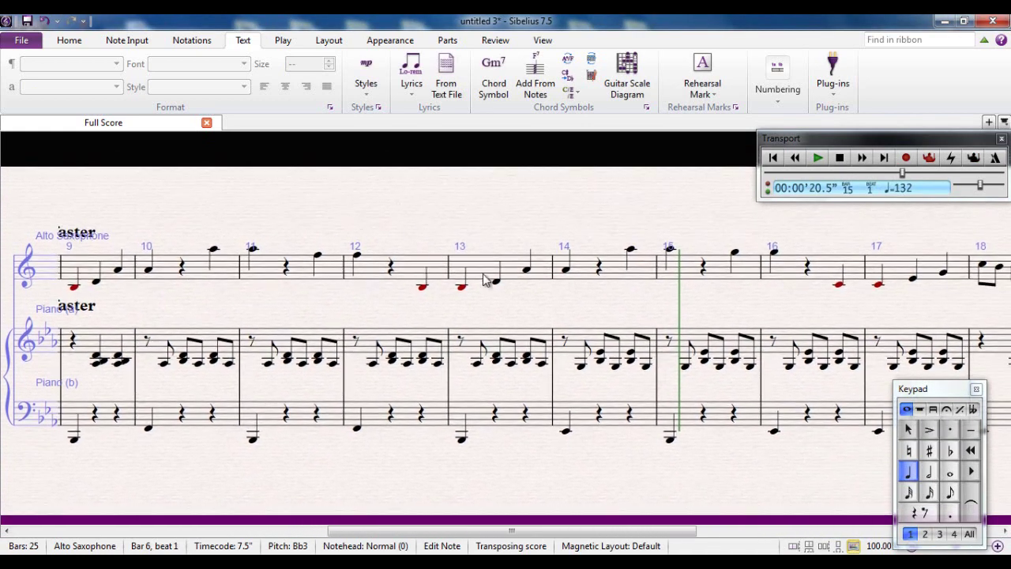
left_click(566, 270)
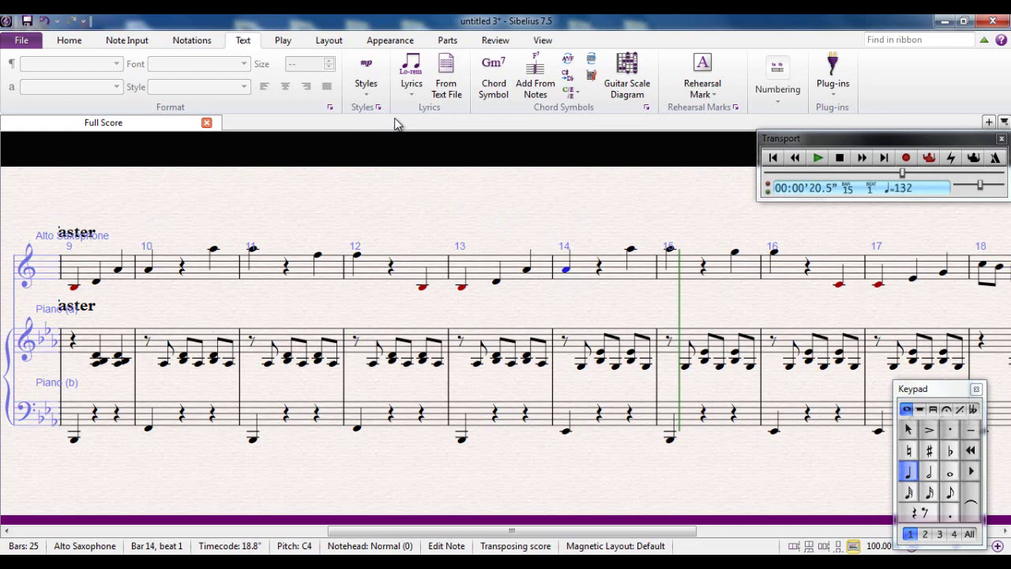
left_click(366, 78)
left_click(572, 236)
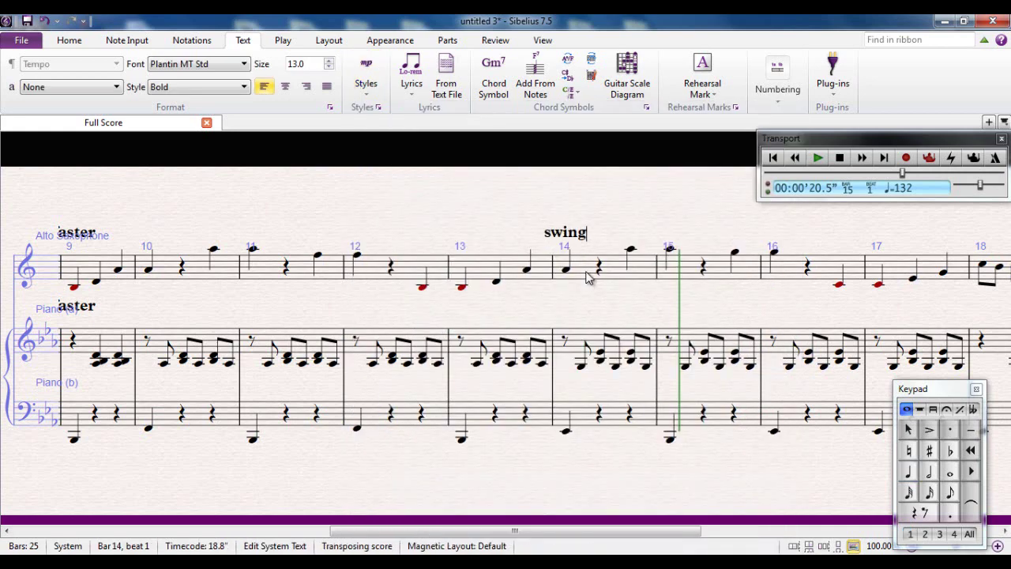
left_click(617, 208)
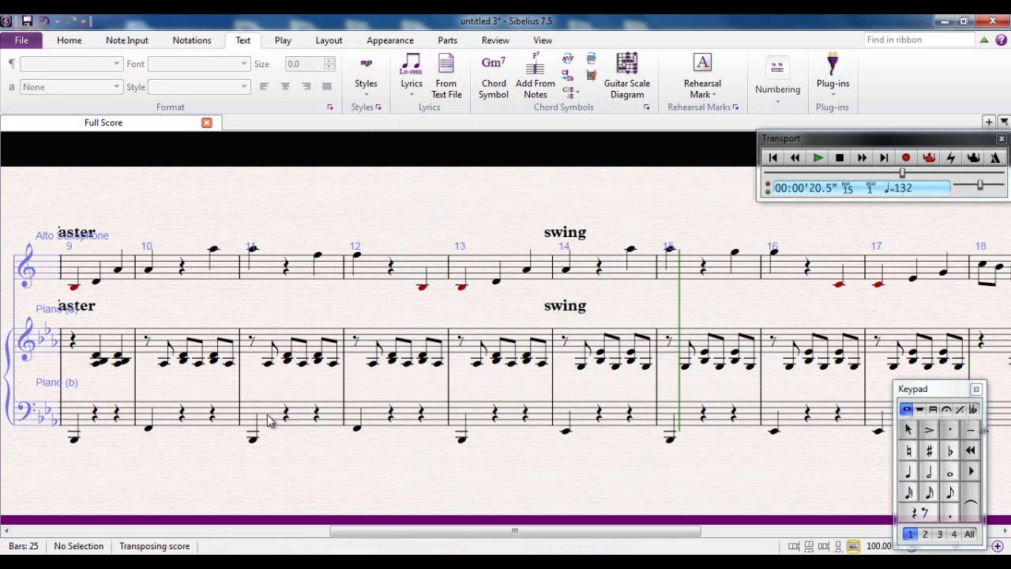
left_click(253, 440)
key("p")
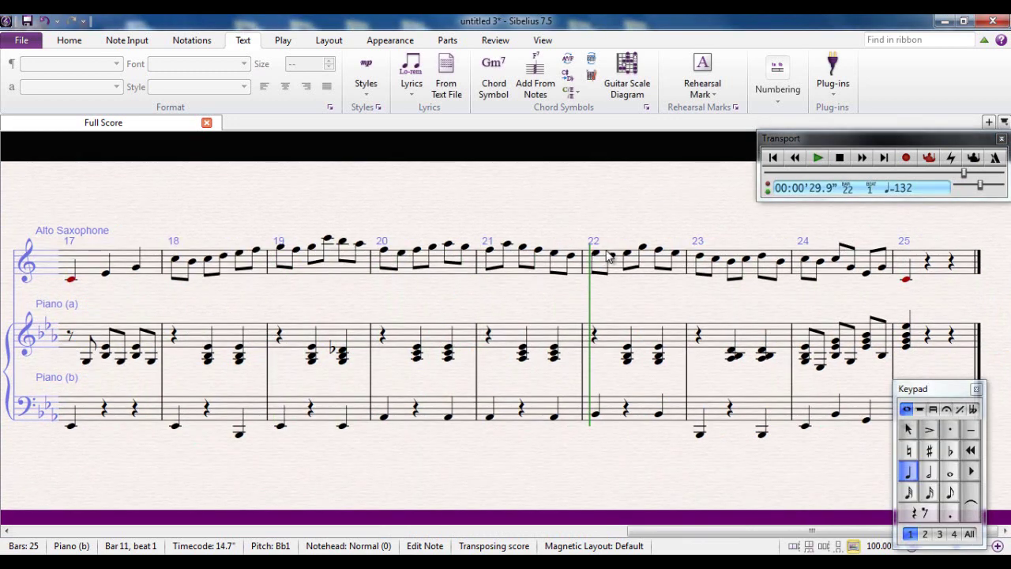
Step: Add a Tempo-style 'straight' marking above the first saxophone note of bar 22
left_click(598, 253)
left_click(366, 85)
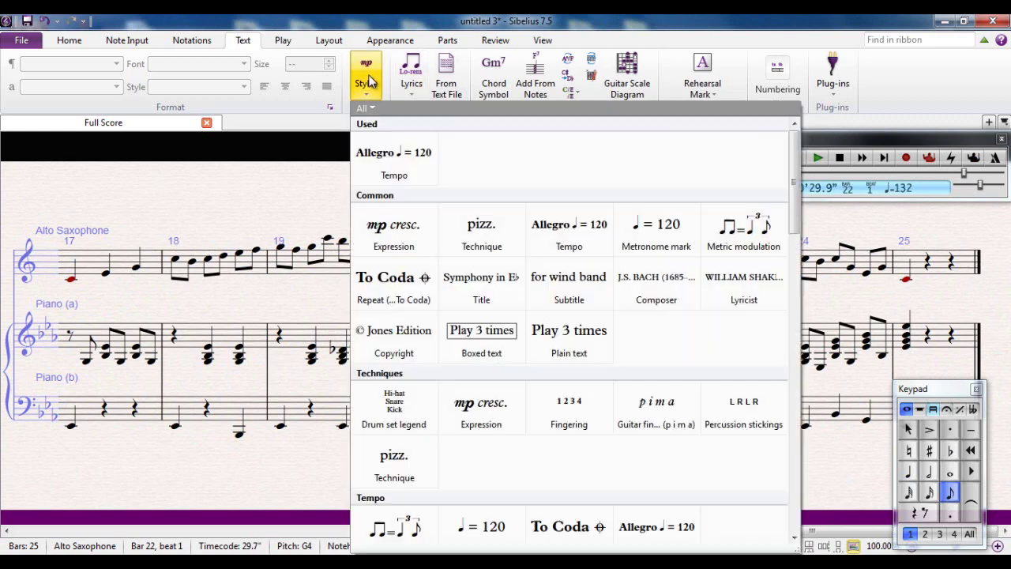
left_click(566, 237)
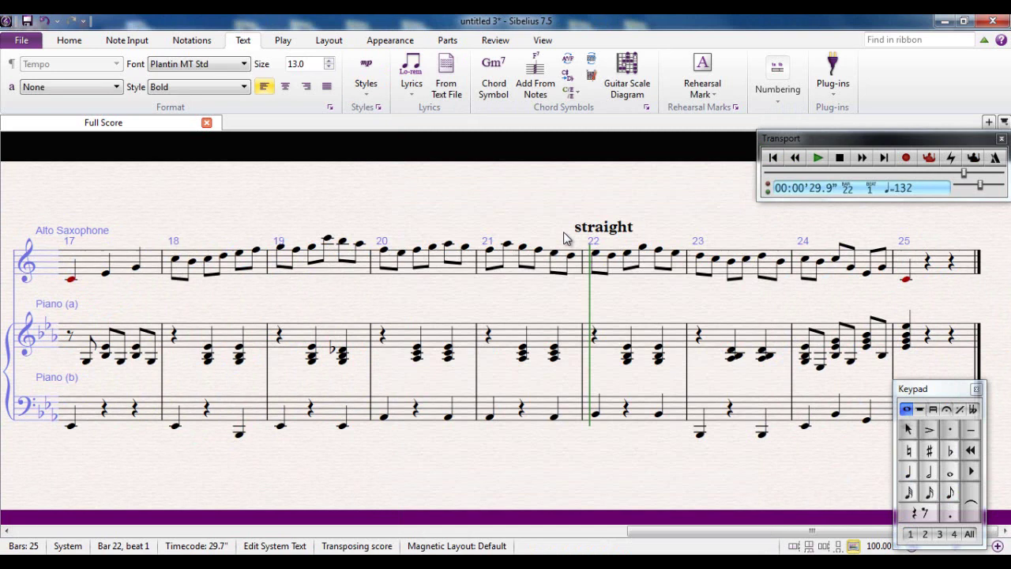
left_click(514, 231)
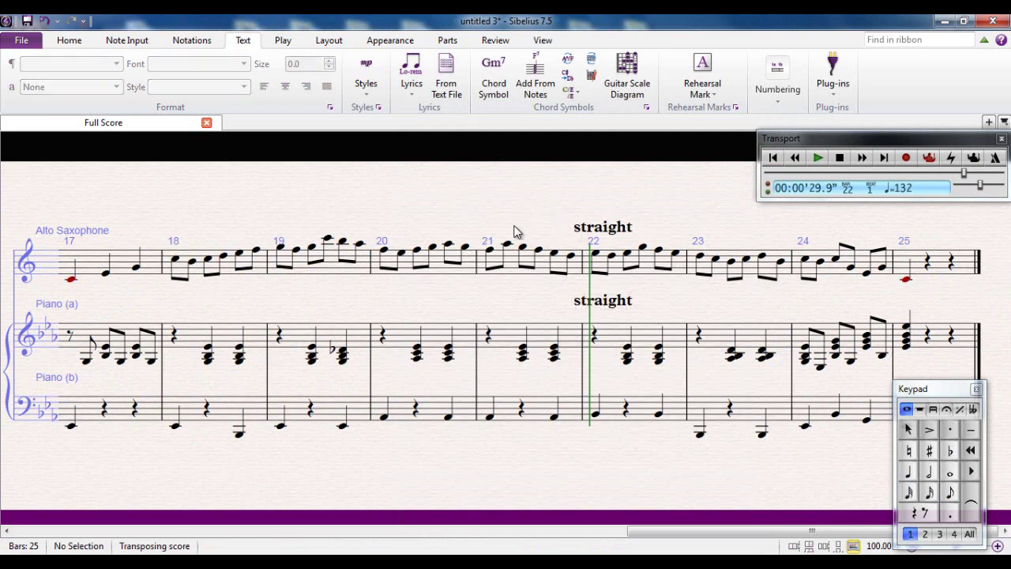
Step: Play back from bar 20's first saxophone note, then stop
left_click(384, 252)
key("p")
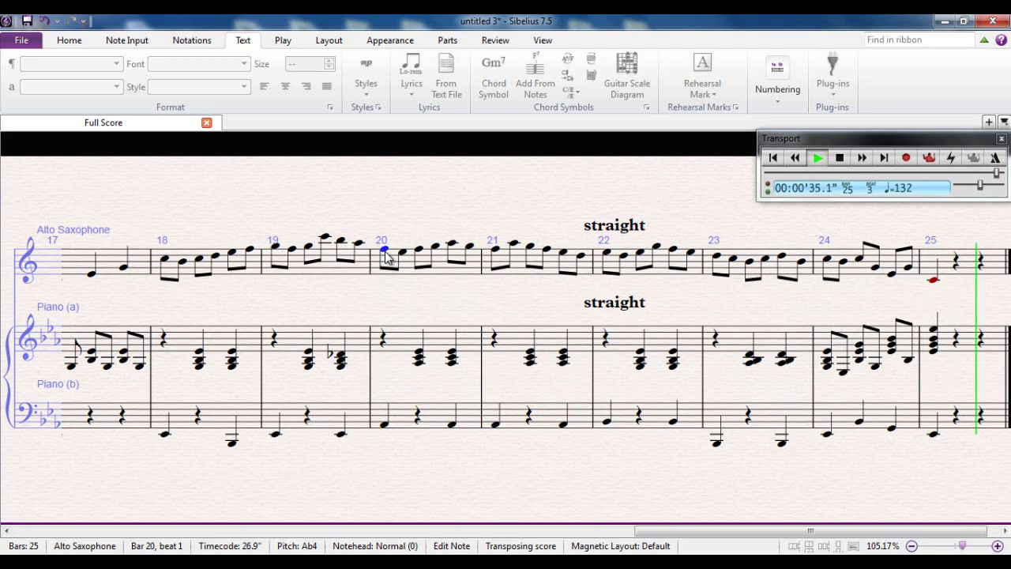
key("Escape")
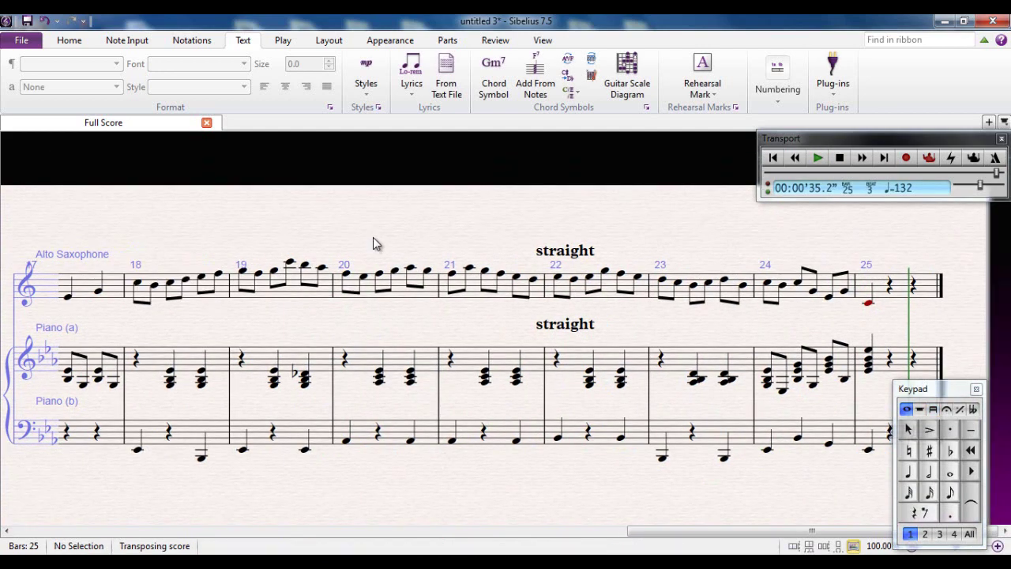
Step: Show the Play tab's playback options and switch the score to Panorama view
left_click(283, 40)
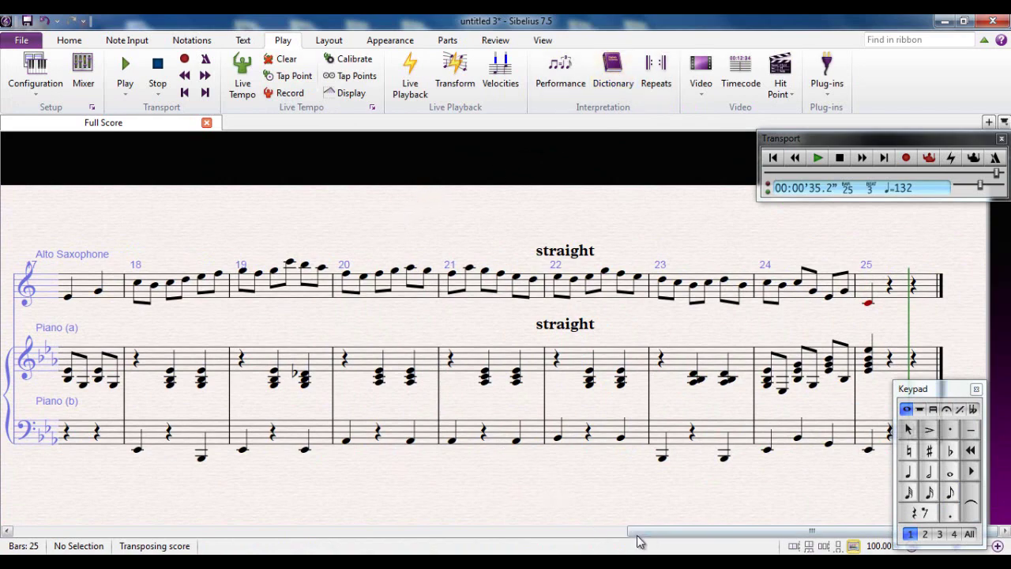
left_click_drag(636, 533, 61, 544)
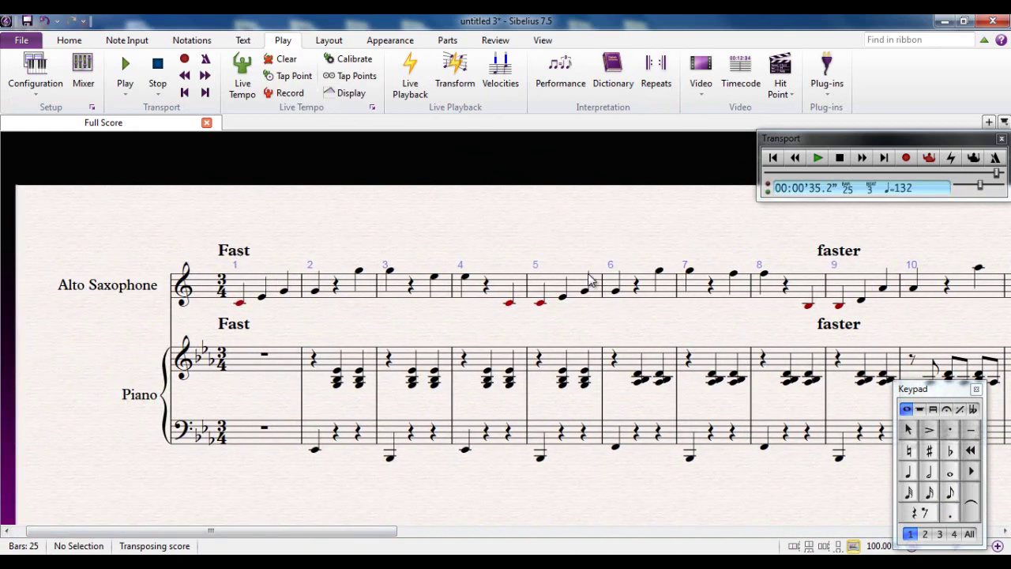
key("shift+p")
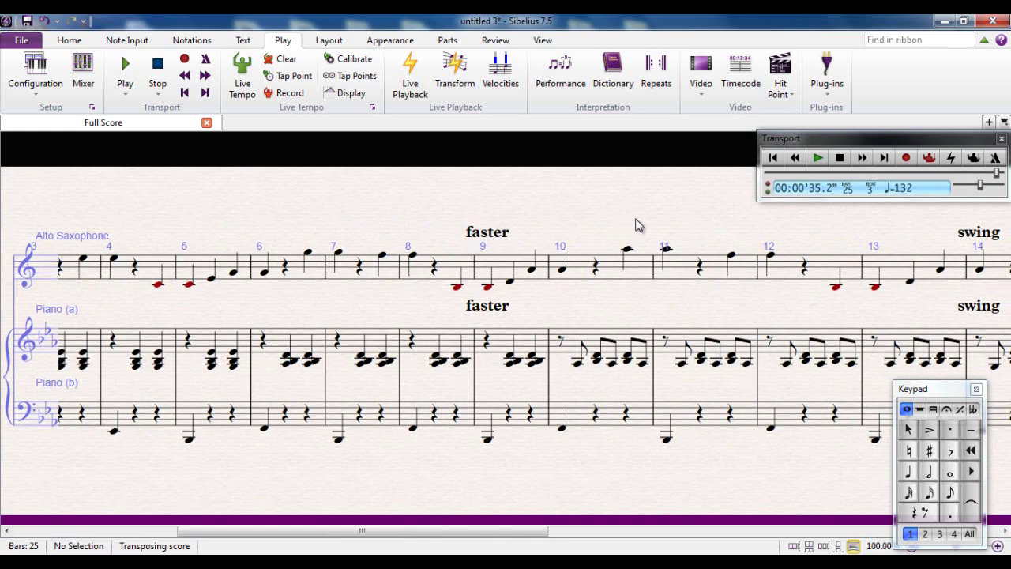
Step: Review the tempo words faster (bar 9), swing (bar 14) and straight (bar 22) through bar 25
left_click_drag(638, 226, 305, 222)
left_click_drag(529, 223, 388, 214)
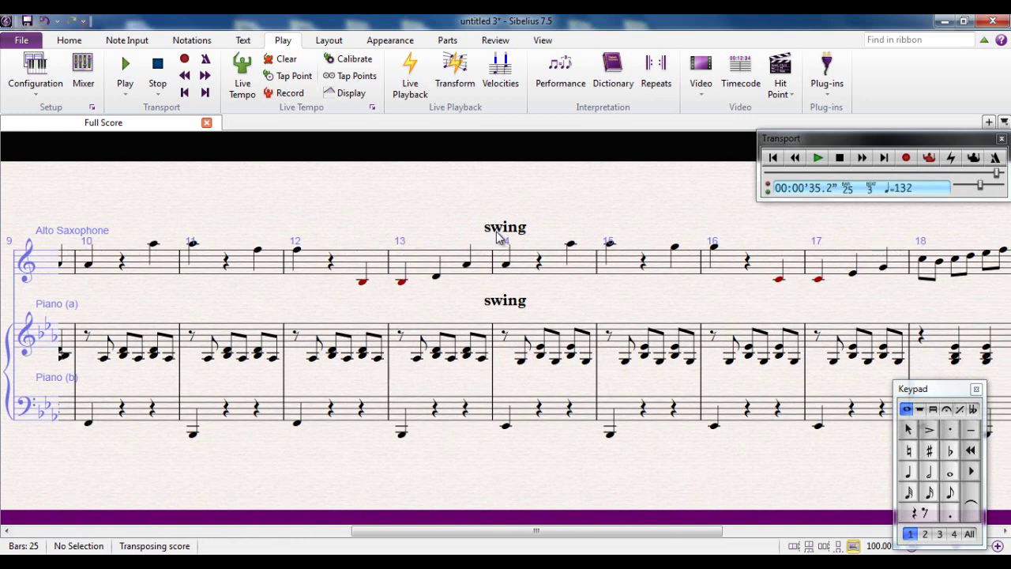
scroll(175, 215, "right", 5)
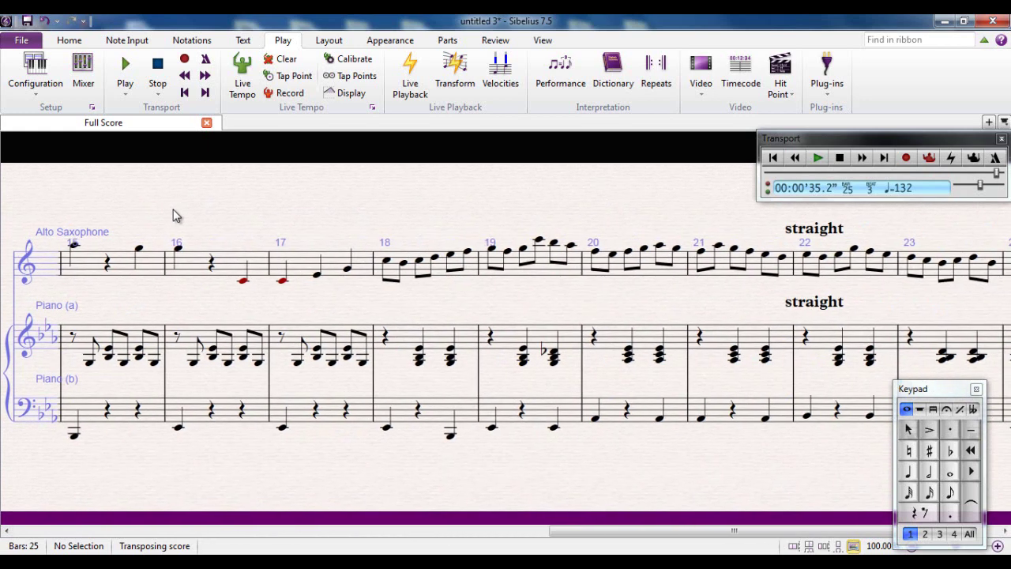
scroll(507, 215, "right", 3)
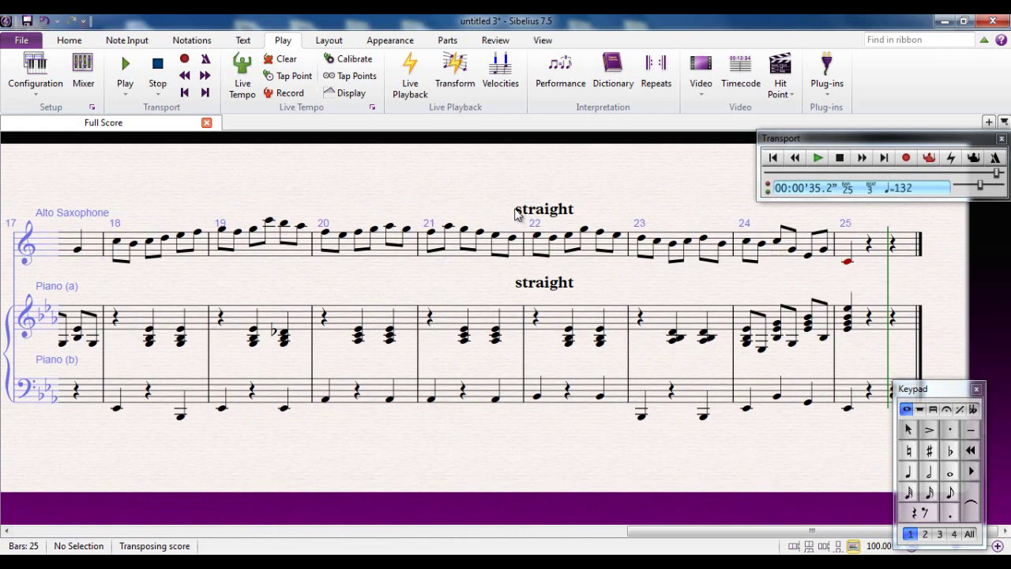